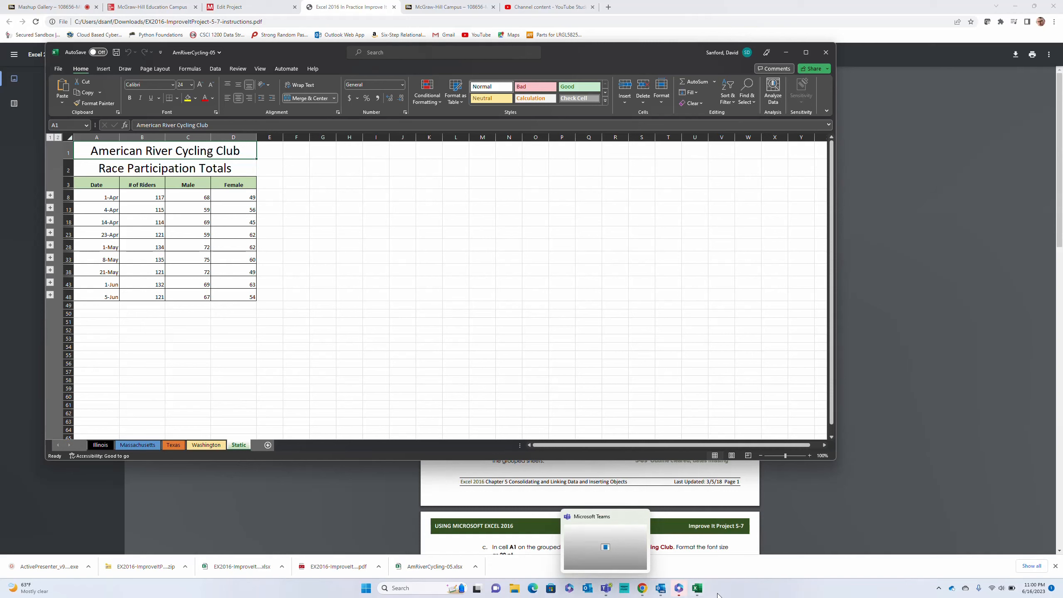
# Narrow the AmRiverCycling-05 workbook window and move it slightly so the PDF project instructions stay readable beside it
pyautogui.moveTo(701, 594)
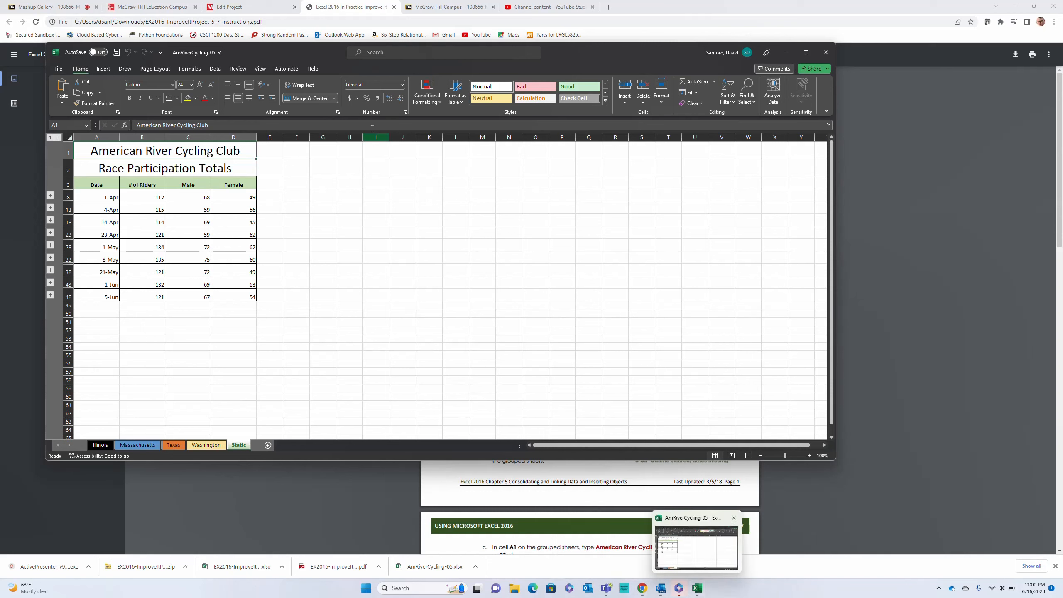
pyautogui.moveTo(837, 187); pyautogui.dragTo(464, 161)
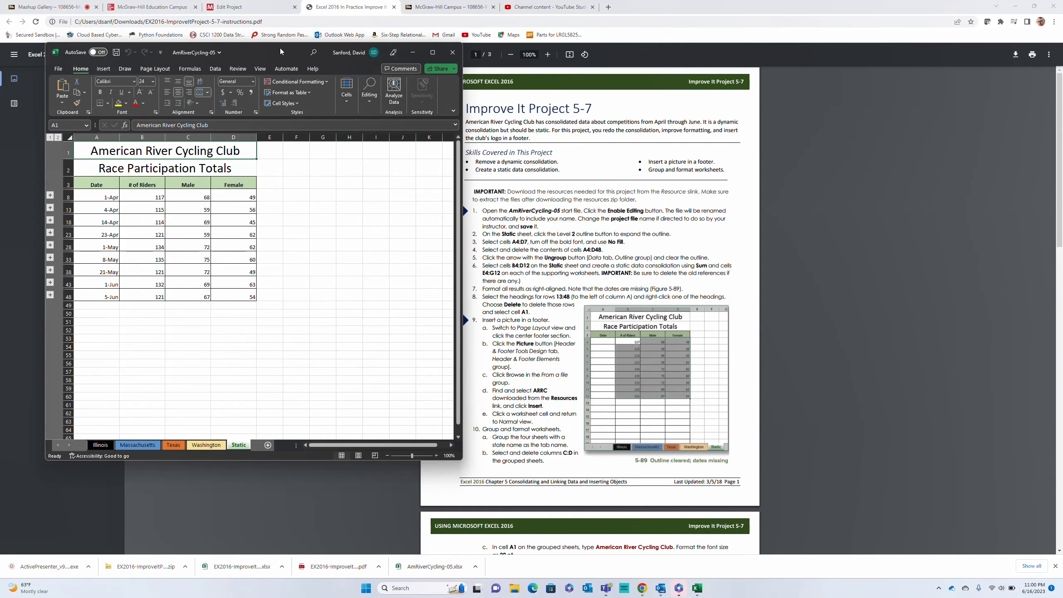
pyautogui.moveTo(279, 48)
pyautogui.mouseDown()
pyautogui.moveTo(264, 62)
pyautogui.moveTo(282, 61)
pyautogui.mouseUp()
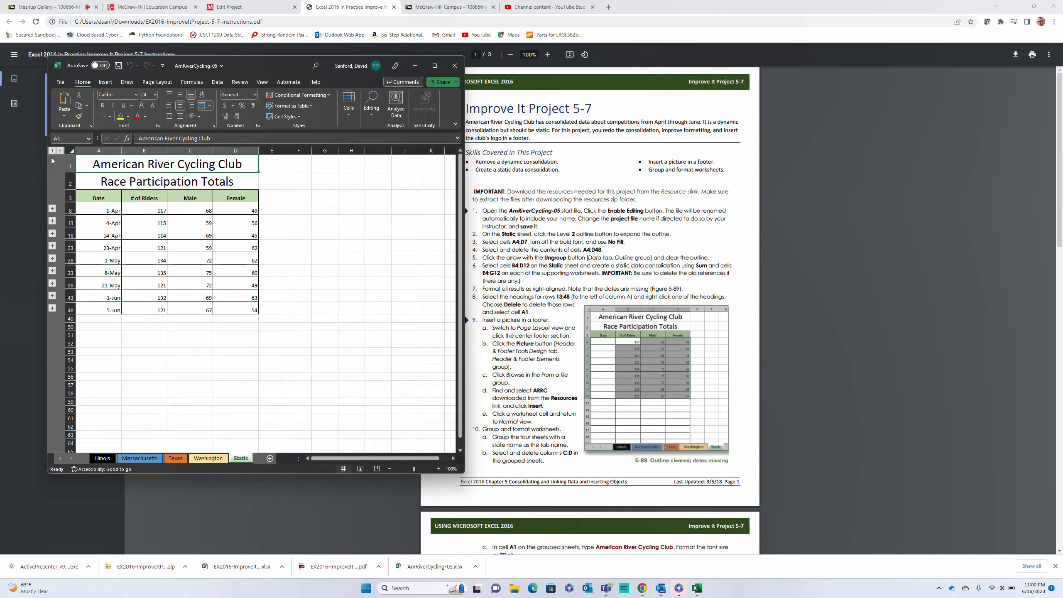
# Expand the Static sheet's outline to level 2 to show its detail rows
pyautogui.click(60, 151)
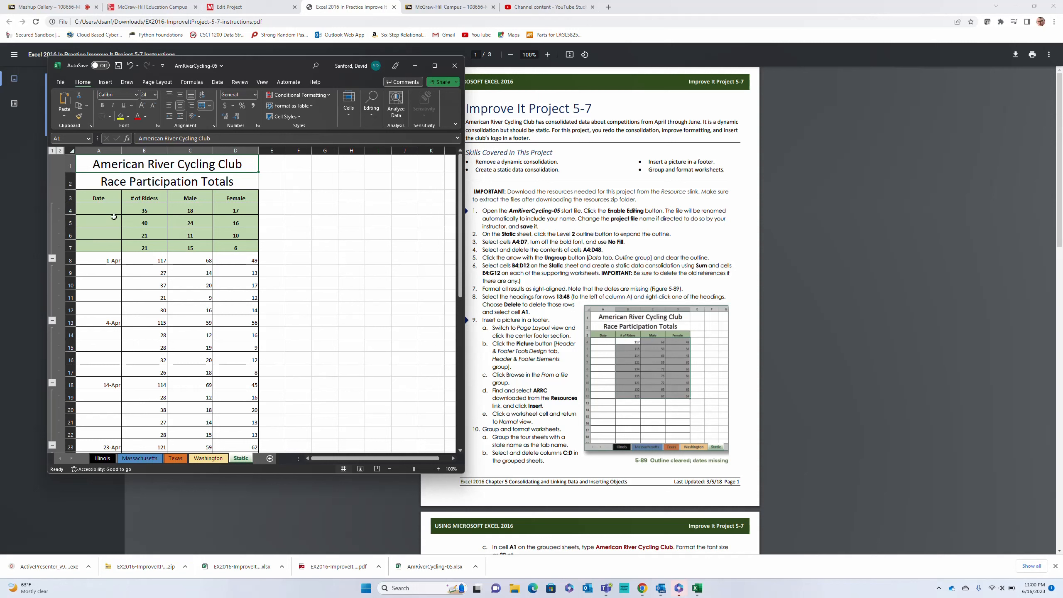
pyautogui.click(100, 207)
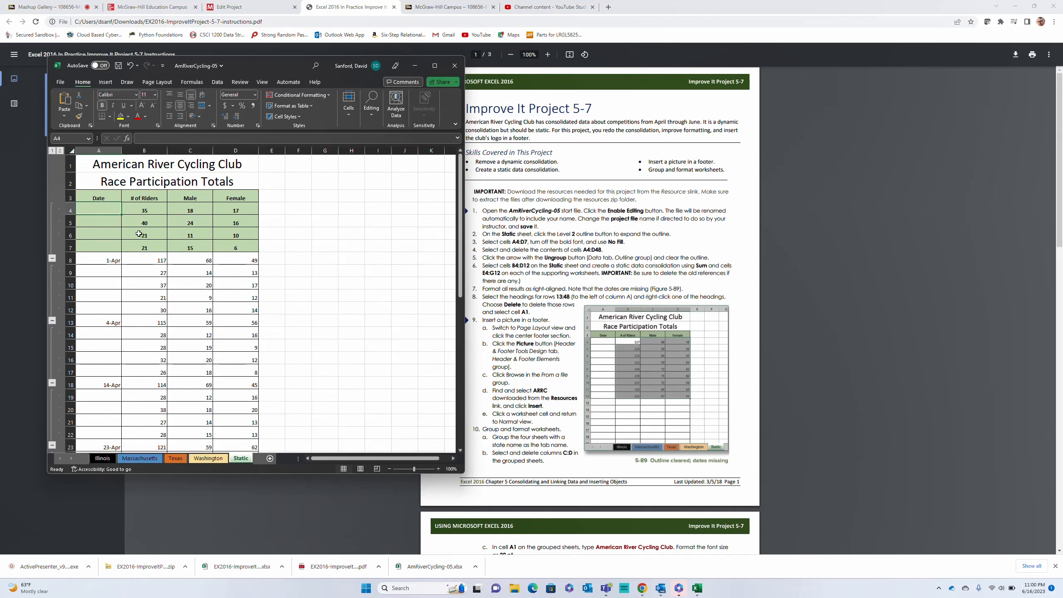
pyautogui.scroll(-3, 255, 290)
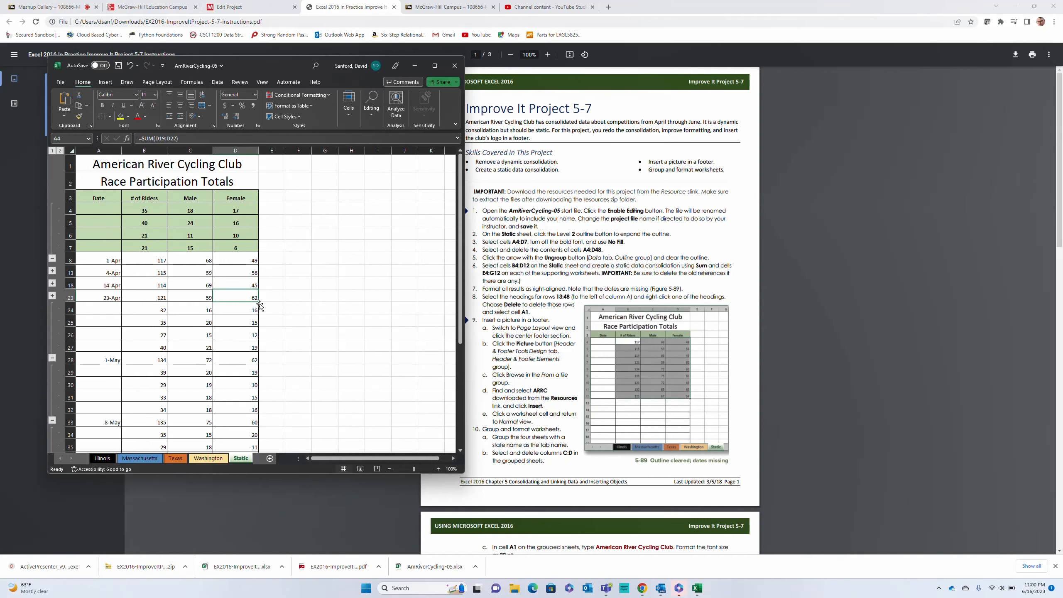
pyautogui.scroll(-1, 260, 304)
pyautogui.scroll(1, 260, 304)
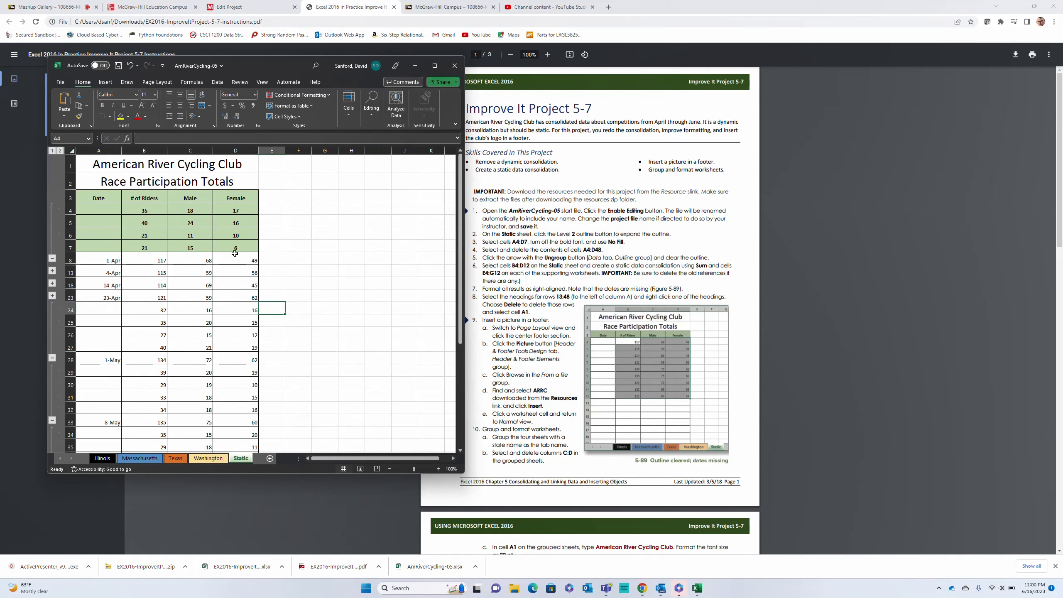
# Turn off bold and apply No Fill to cells A4:D7 on the Static sheet
pyautogui.click(105, 209)
pyautogui.keyDown('shift'); pyautogui.click(224, 245); pyautogui.keyUp('shift')
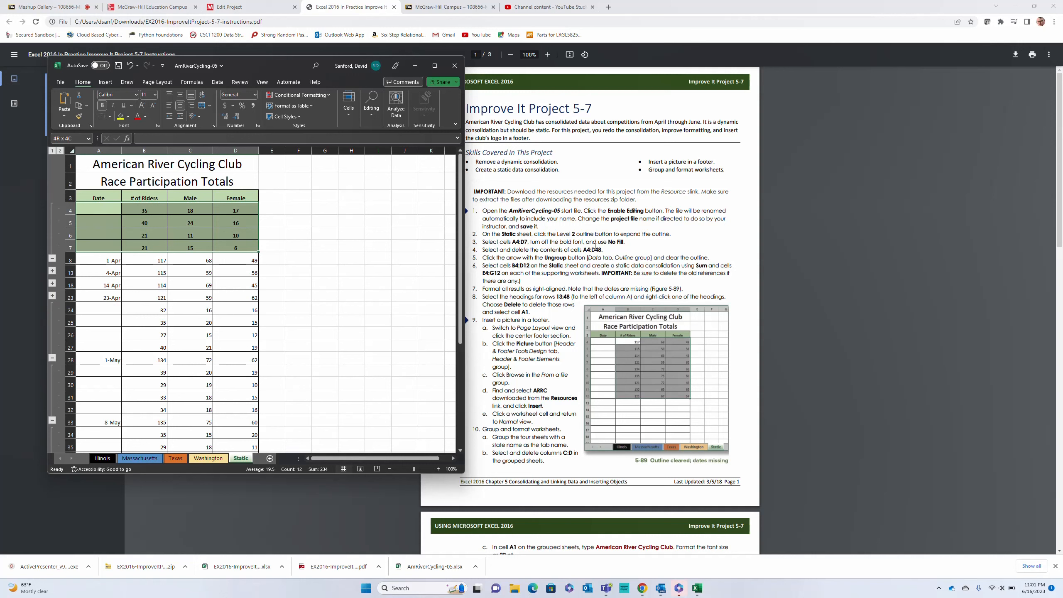
pyautogui.click(103, 106)
pyautogui.click(128, 116)
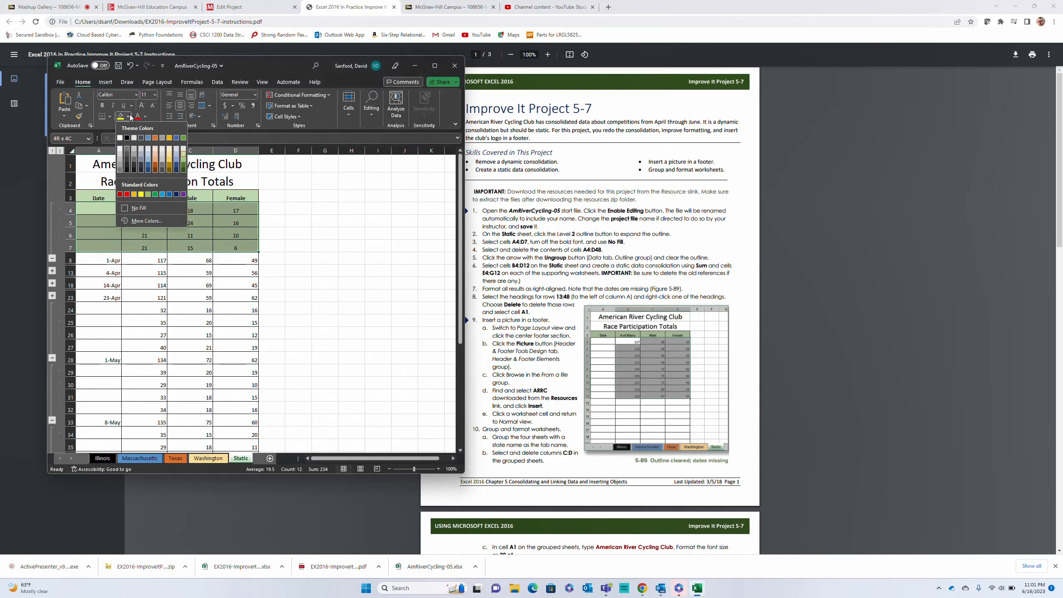
pyautogui.click(144, 207)
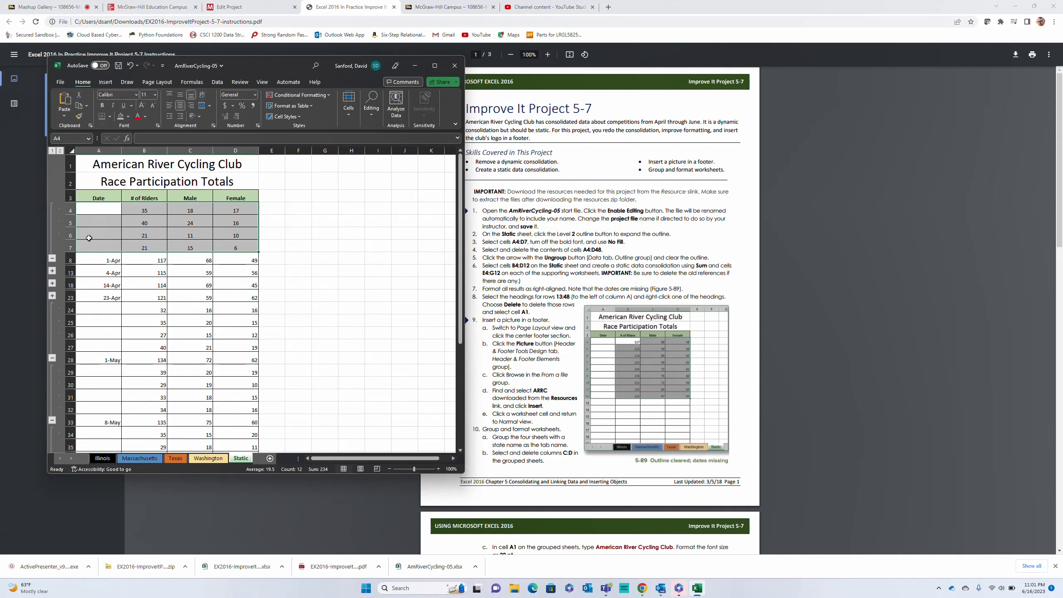
# Delete the contents of cells A4:D48 on the Static sheet
pyautogui.click(97, 202)
pyautogui.scroll(-7, 264, 306)
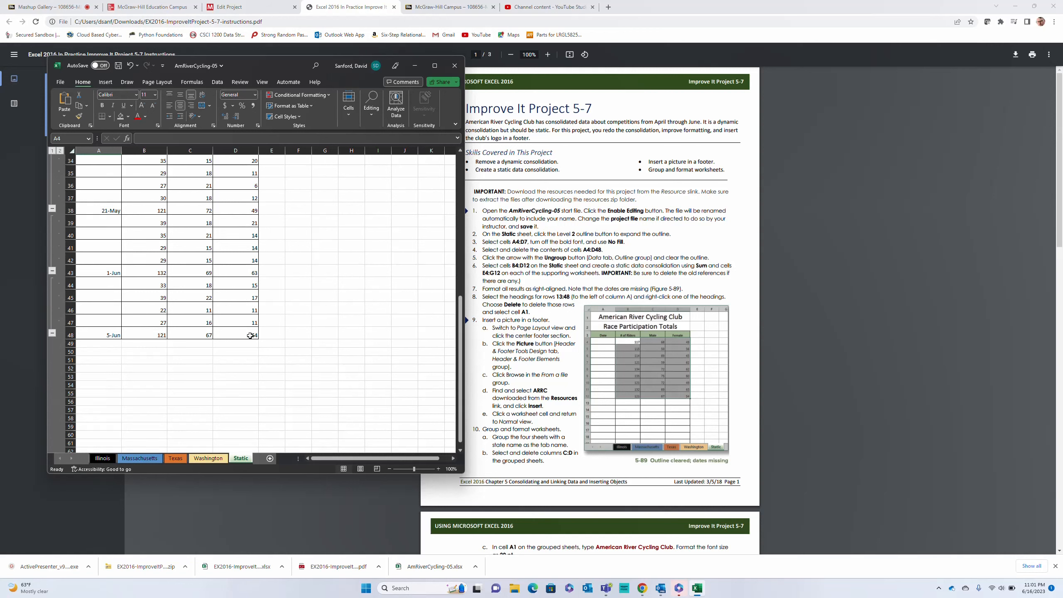
pyautogui.keyDown('shift'); pyautogui.click(245, 338); pyautogui.keyUp('shift')
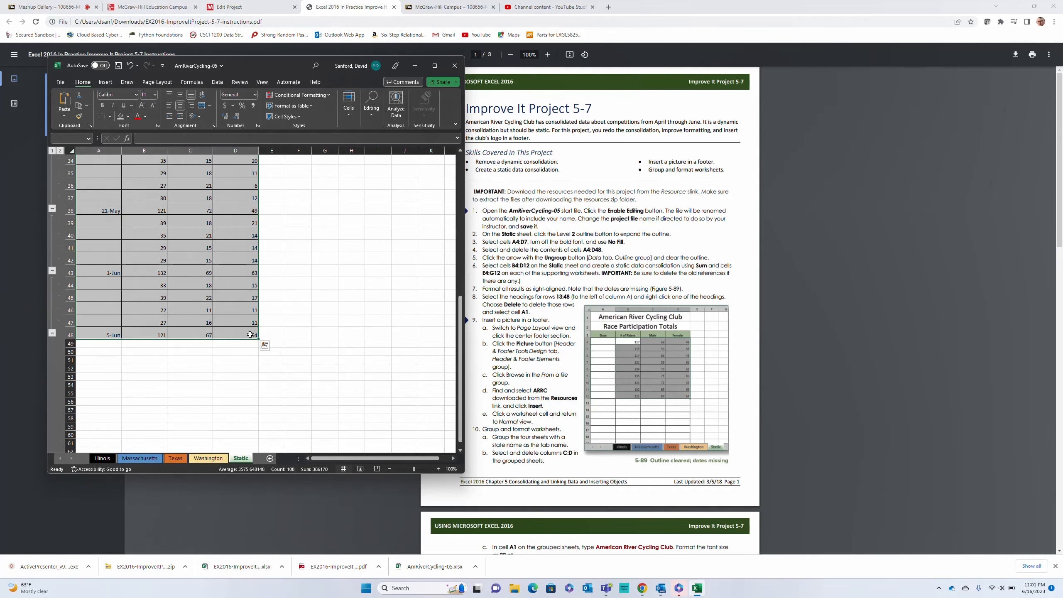
pyautogui.press('Delete')
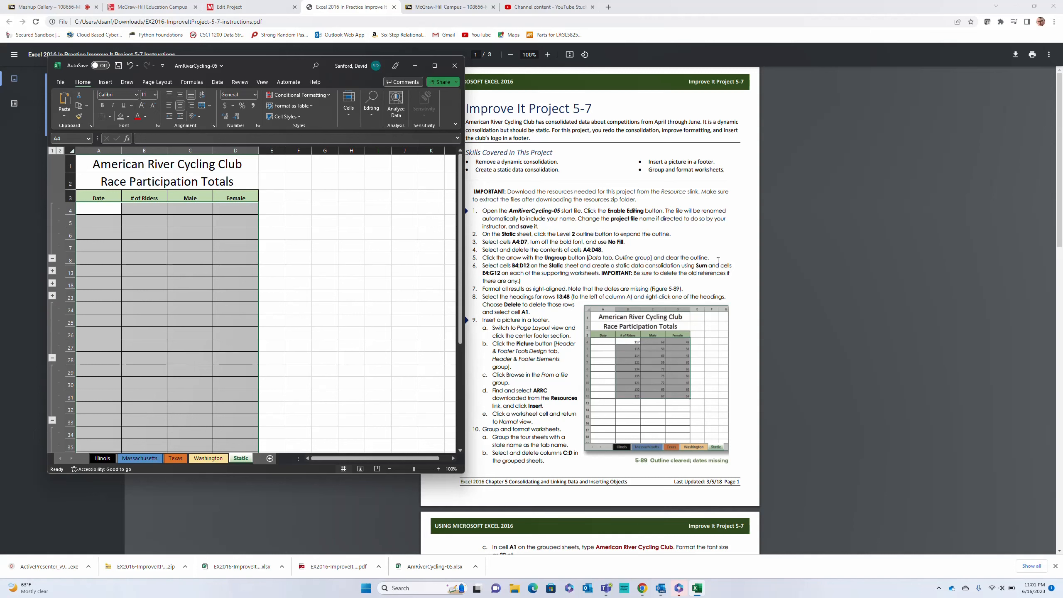
# Toggle the Static sheet's outline between levels 1 and 2, leaving it expanded to level 2
pyautogui.click(60, 151)
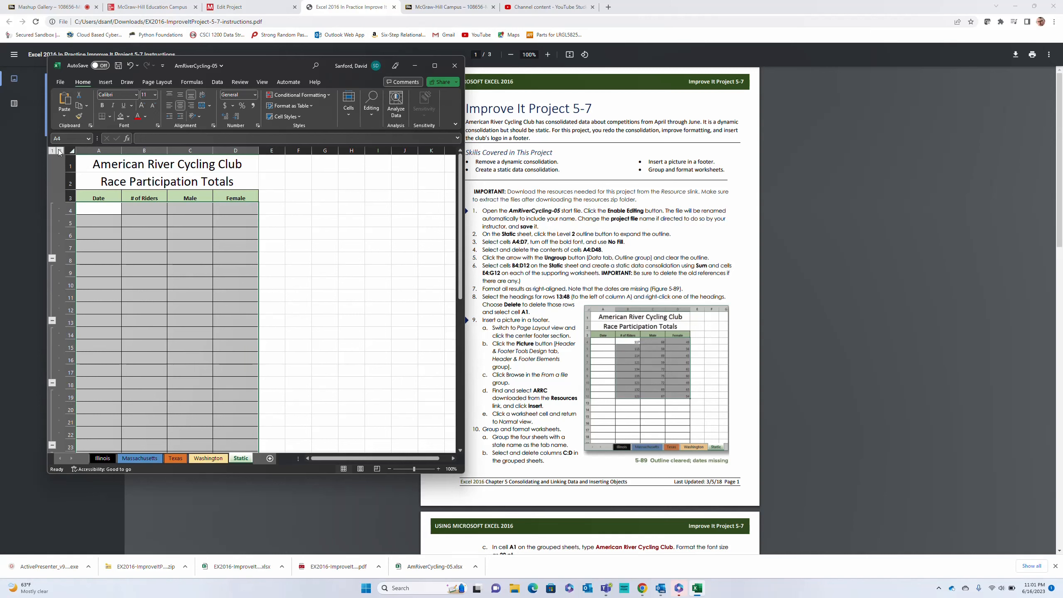
pyautogui.click(53, 150)
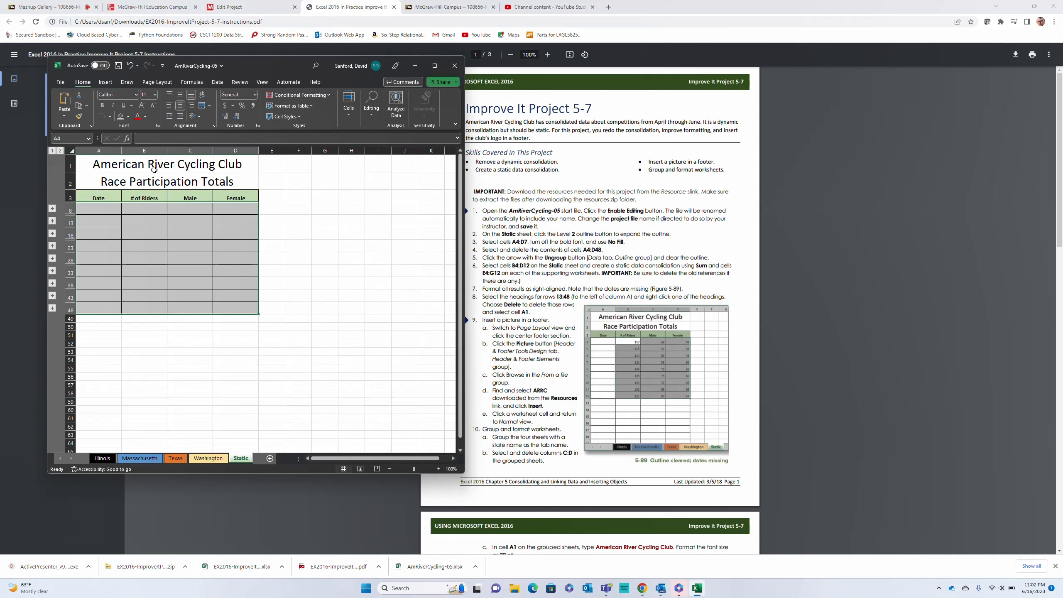
pyautogui.click(60, 151)
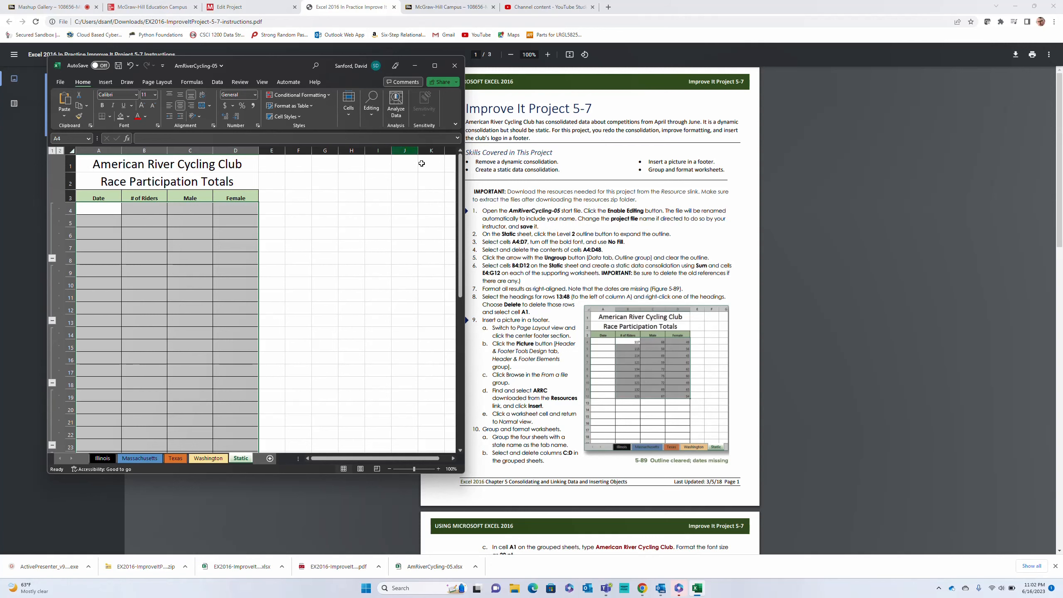
pyautogui.moveTo(675, 589)
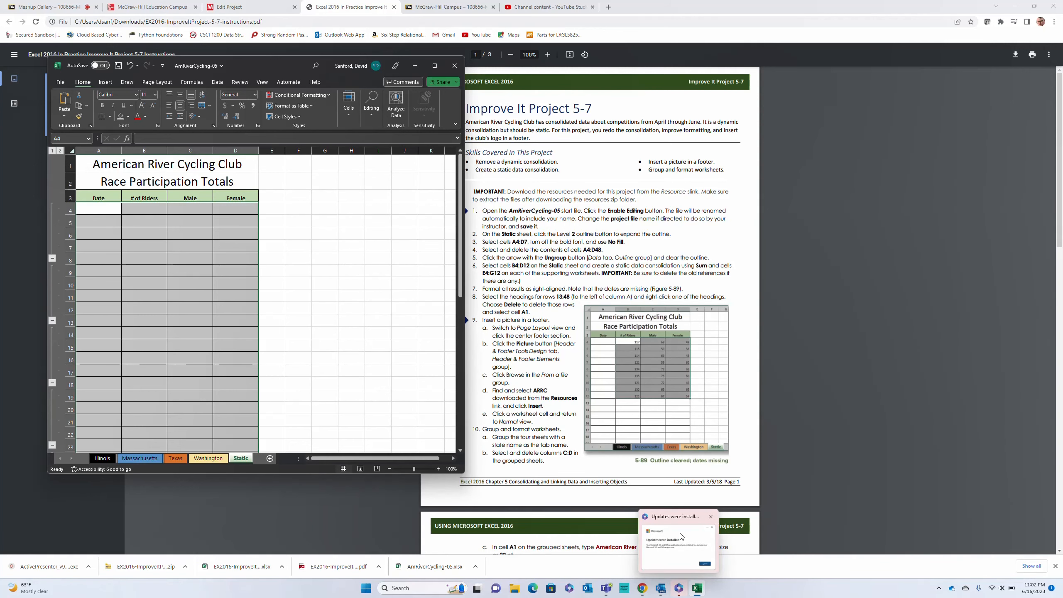
pyautogui.moveTo(682, 519)
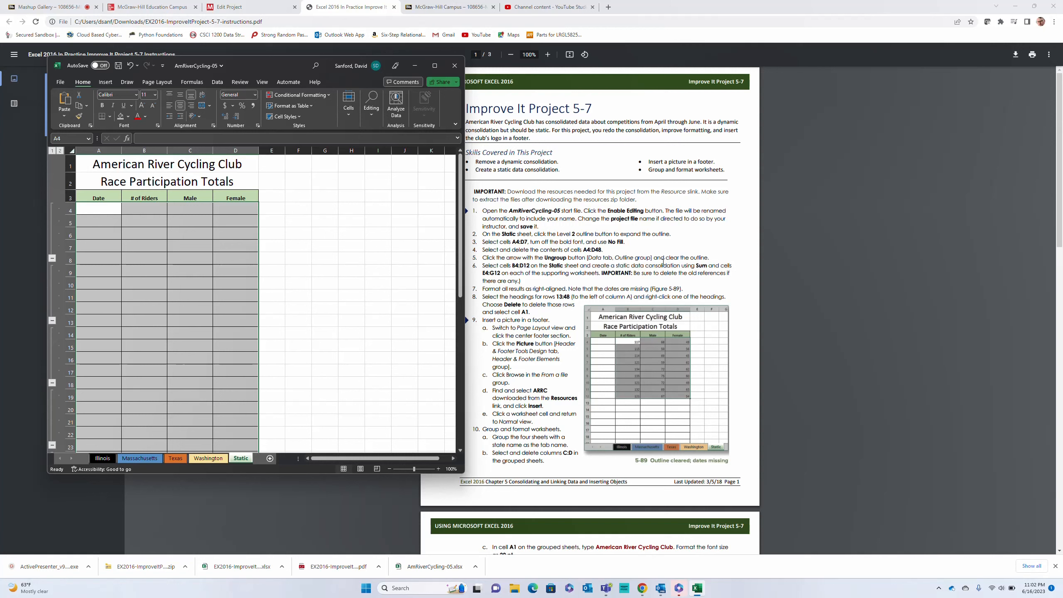
# Select the range B4:D12 on the Static sheet with D12 as the active cell
pyautogui.click(211, 205)
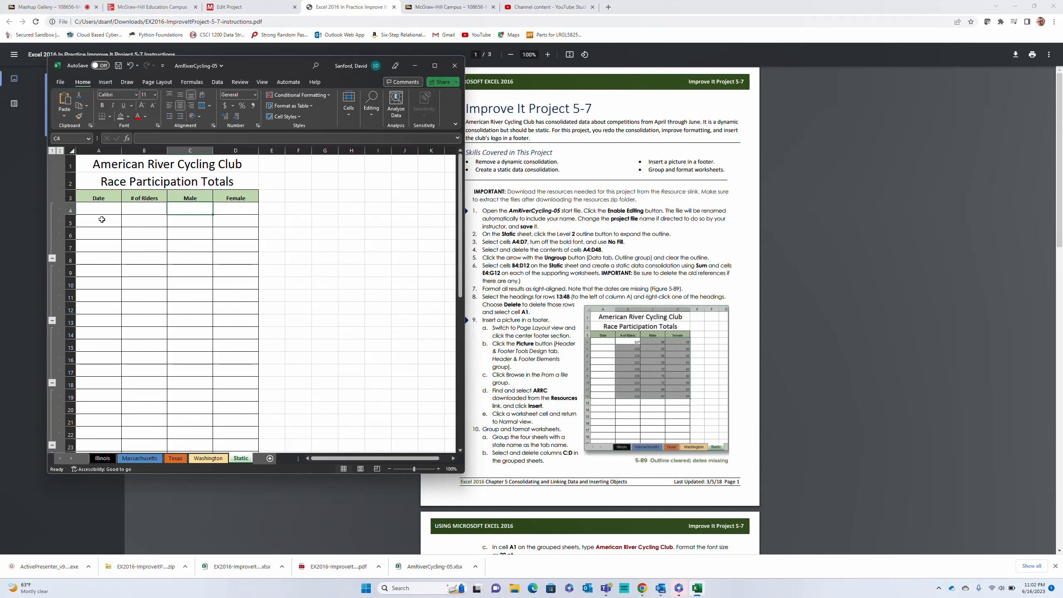
pyautogui.click(141, 212)
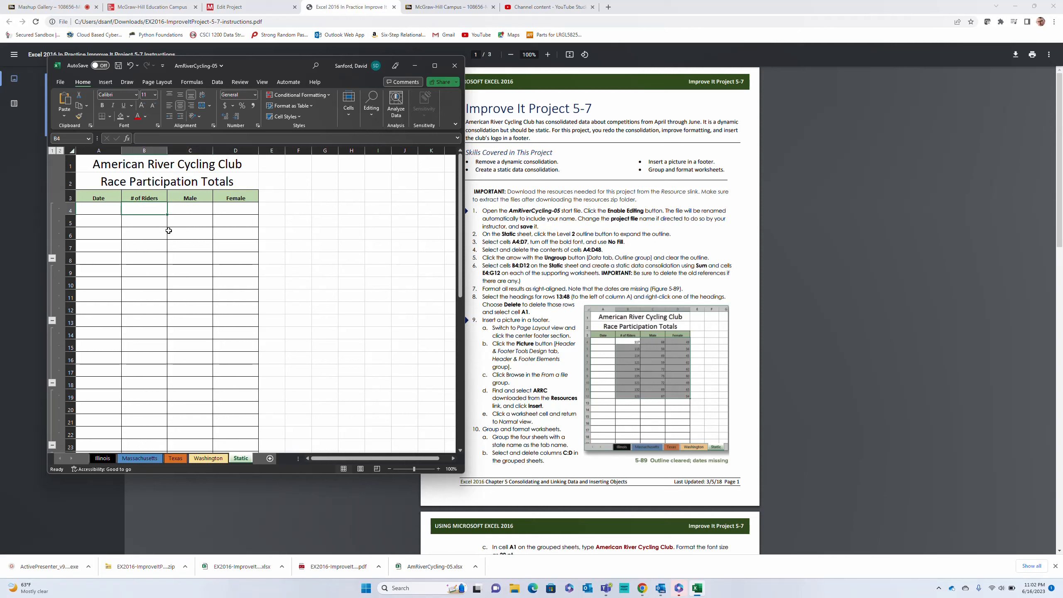
pyautogui.keyDown('ctrl'); pyautogui.click(246, 310); pyautogui.keyUp('ctrl')
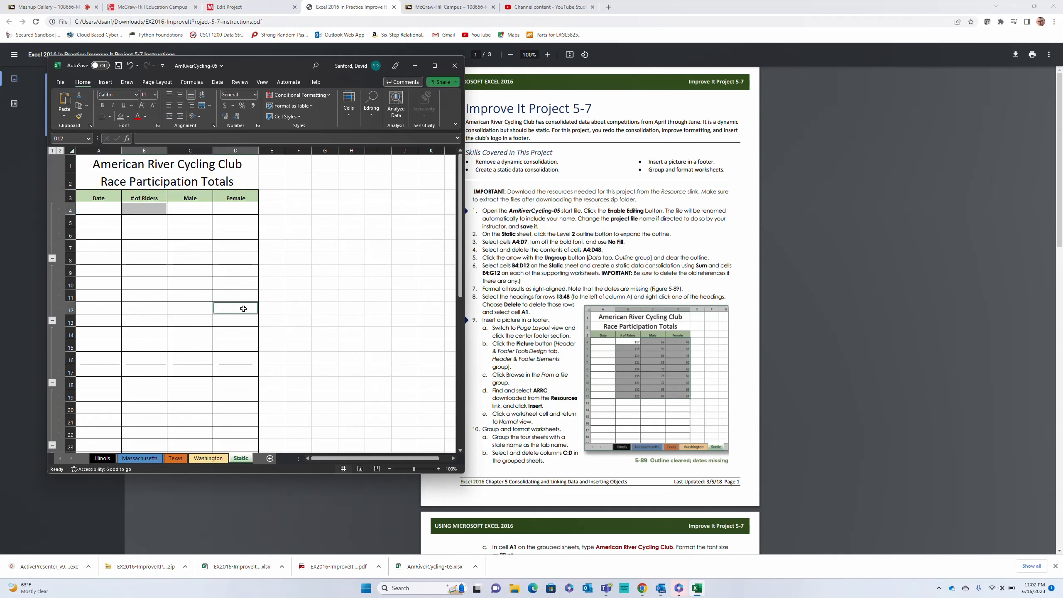
pyautogui.click(135, 207)
pyautogui.keyDown('shift'); pyautogui.click(246, 298); pyautogui.keyUp('shift')
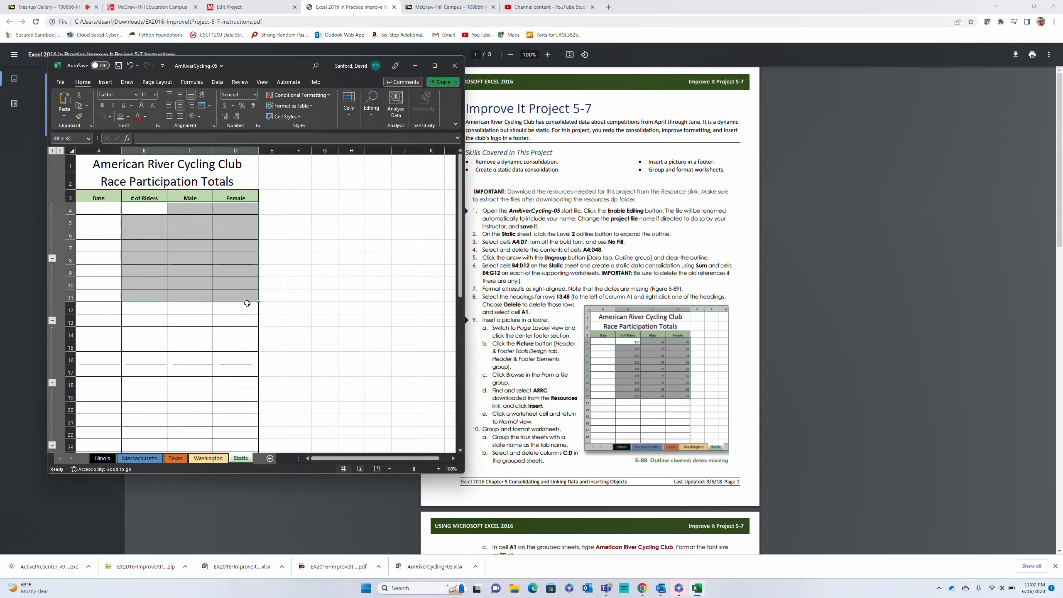
pyautogui.click(138, 207)
pyautogui.press('capslock')
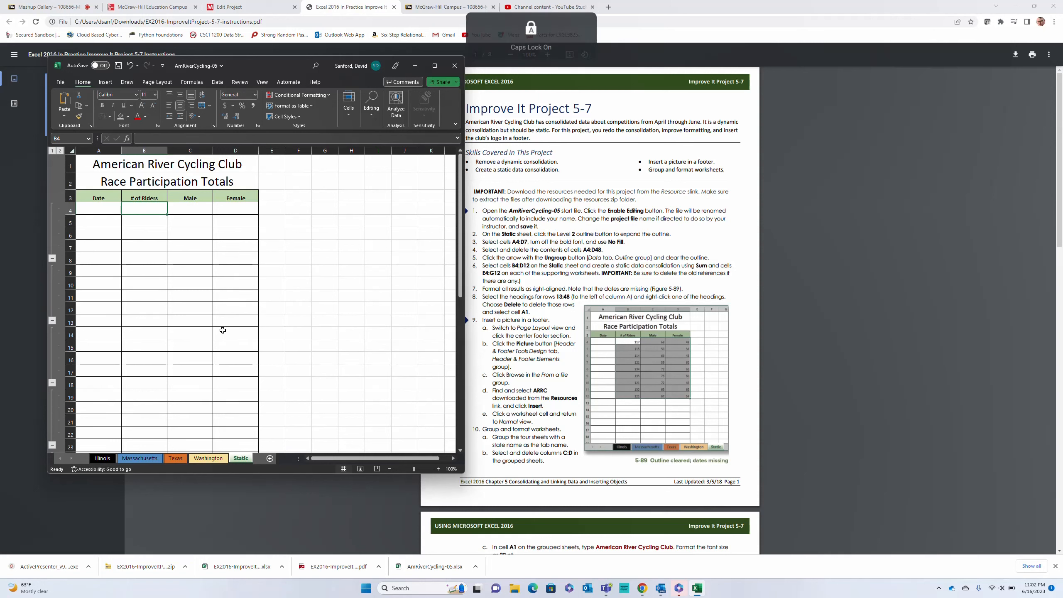
pyautogui.click(248, 314)
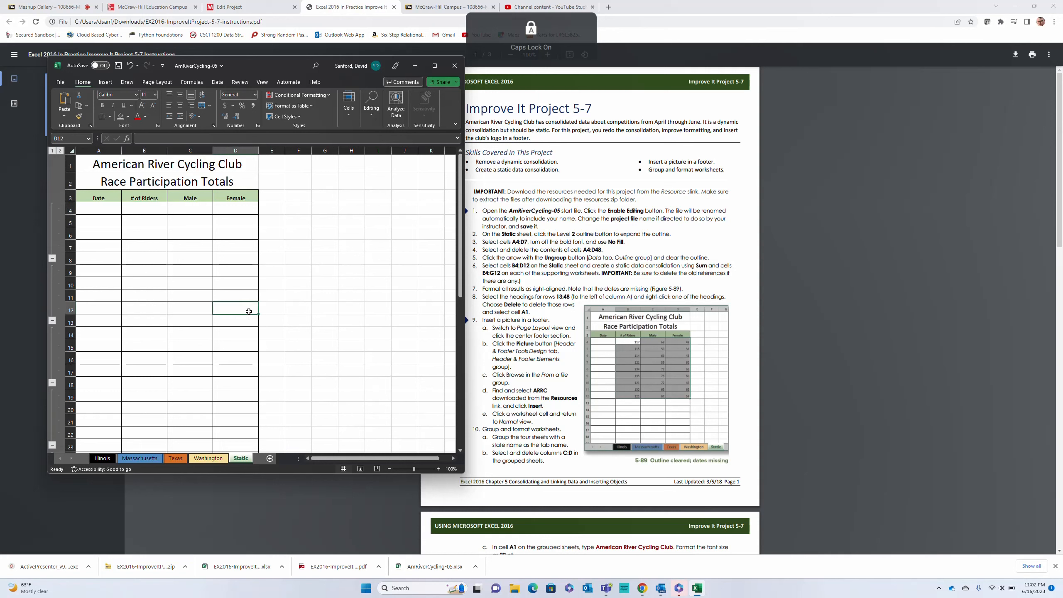
pyautogui.keyDown('shift'); pyautogui.click(145, 211); pyautogui.keyUp('shift')
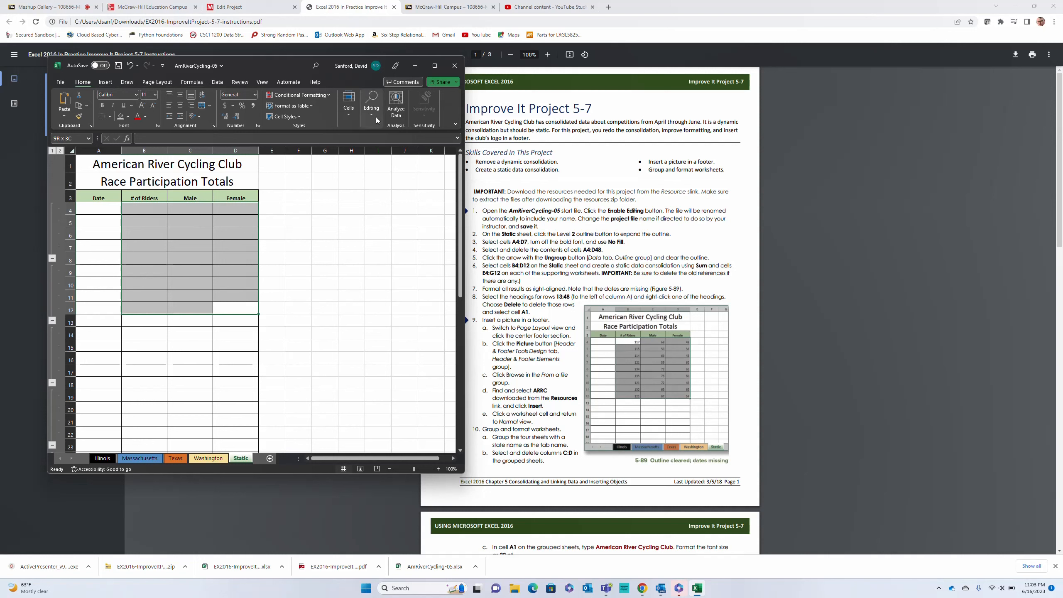
# Start an AutoSum formula in D12 with Illinois!E4:G12 and Massachusetts!E4:G12 as its first two arguments
pyautogui.click(455, 125)
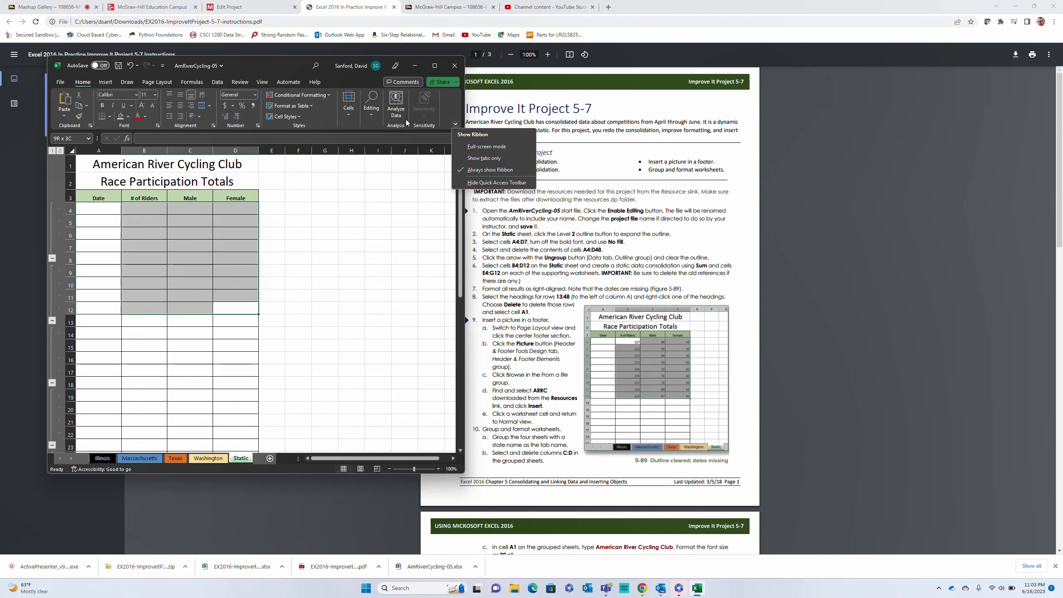
pyautogui.click(192, 82)
pyautogui.click(98, 95)
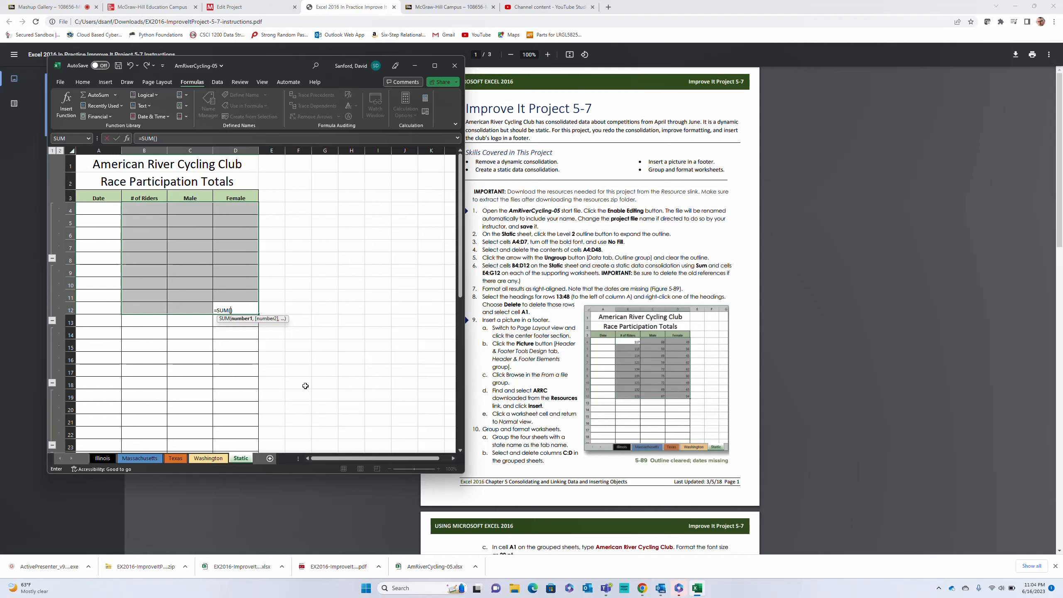
pyautogui.click(103, 458)
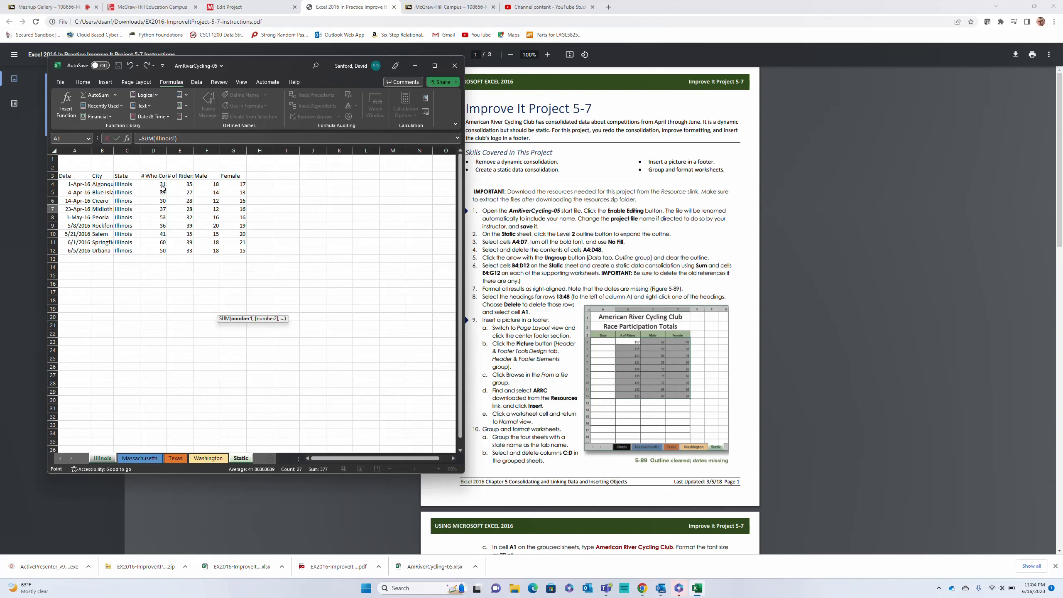
pyautogui.moveTo(177, 185); pyautogui.dragTo(230, 251)
pyautogui.write(',')
pyautogui.click(139, 458)
pyautogui.moveTo(176, 185); pyautogui.dragTo(227, 250)
pyautogui.write(',')
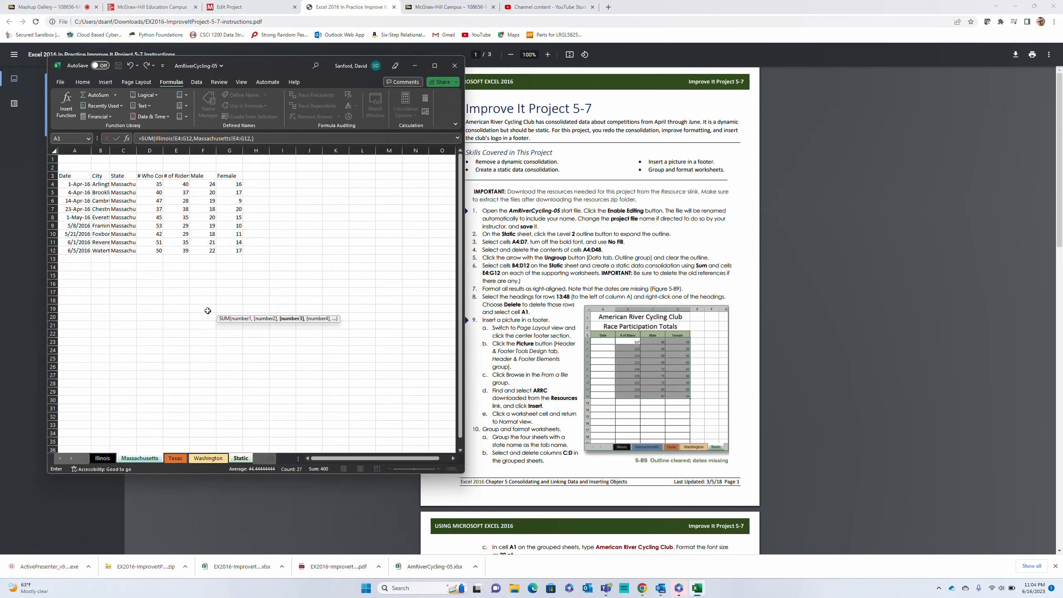
# Add Texas!E4:G12 and Washington!E4:G12 to the SUM formula in D12 and enter it
pyautogui.click(177, 458)
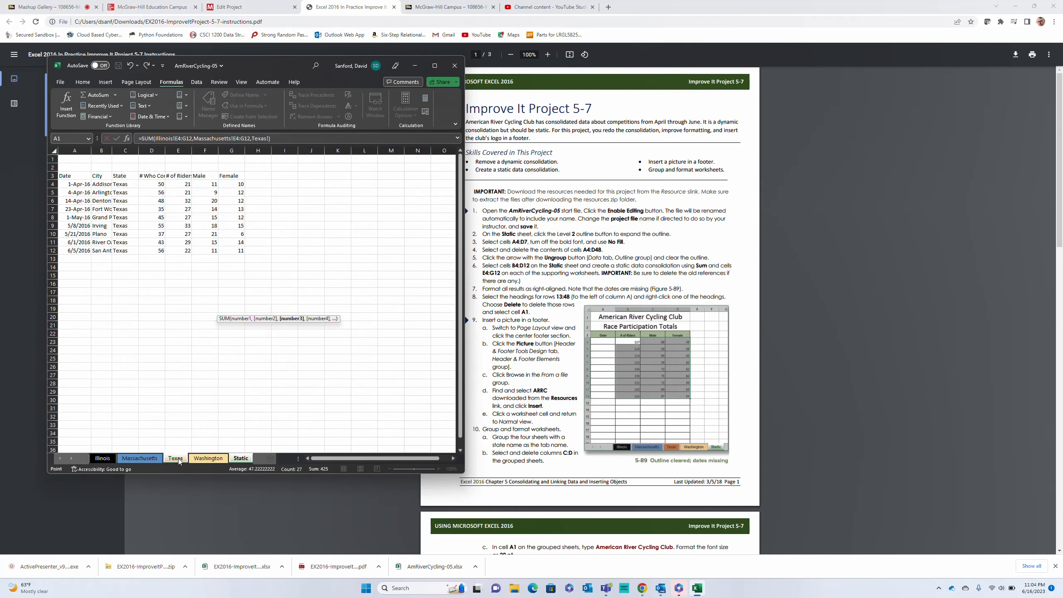
pyautogui.click(182, 184)
pyautogui.write(',')
pyautogui.click(208, 457)
pyautogui.moveTo(182, 184); pyautogui.dragTo(231, 249)
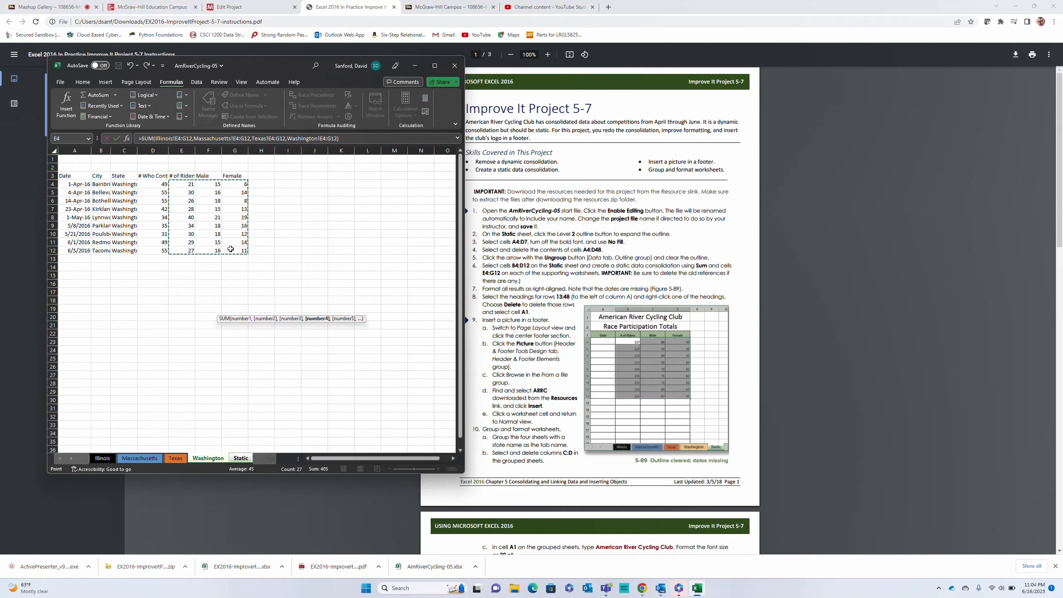
pyautogui.press('Return')
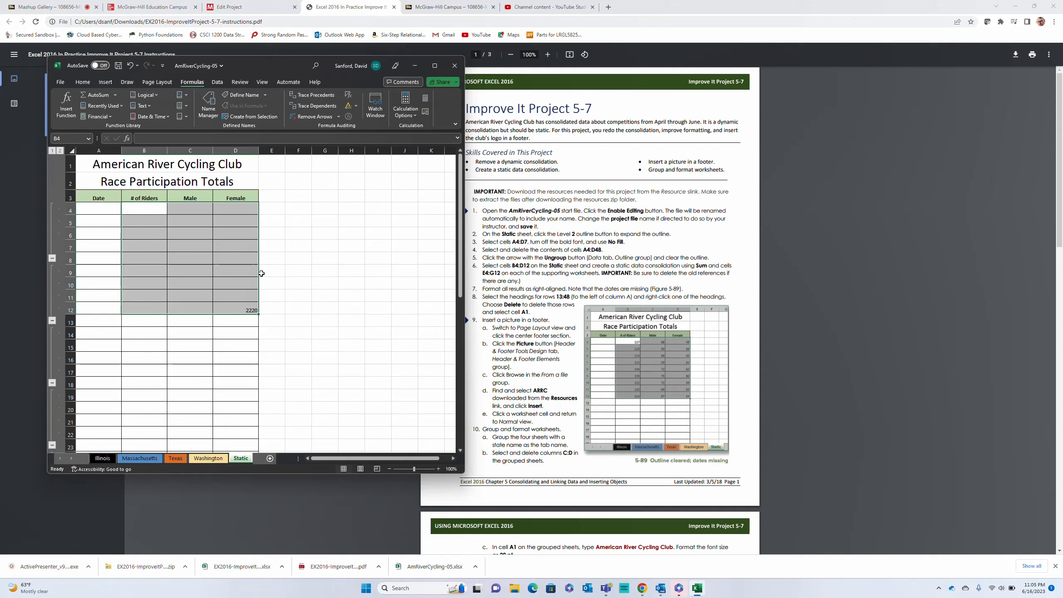
# Enter the 3-D formula =SUM(Illinois:Washington!E4) in cell B4 of the Static sheet
pyautogui.click(151, 208)
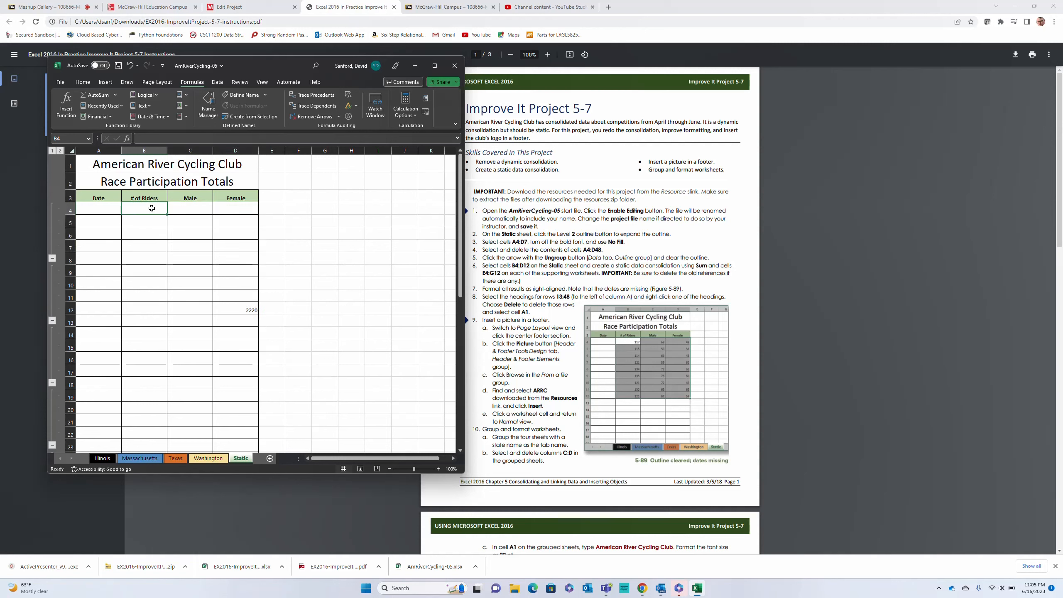
pyautogui.write('=SUM(')
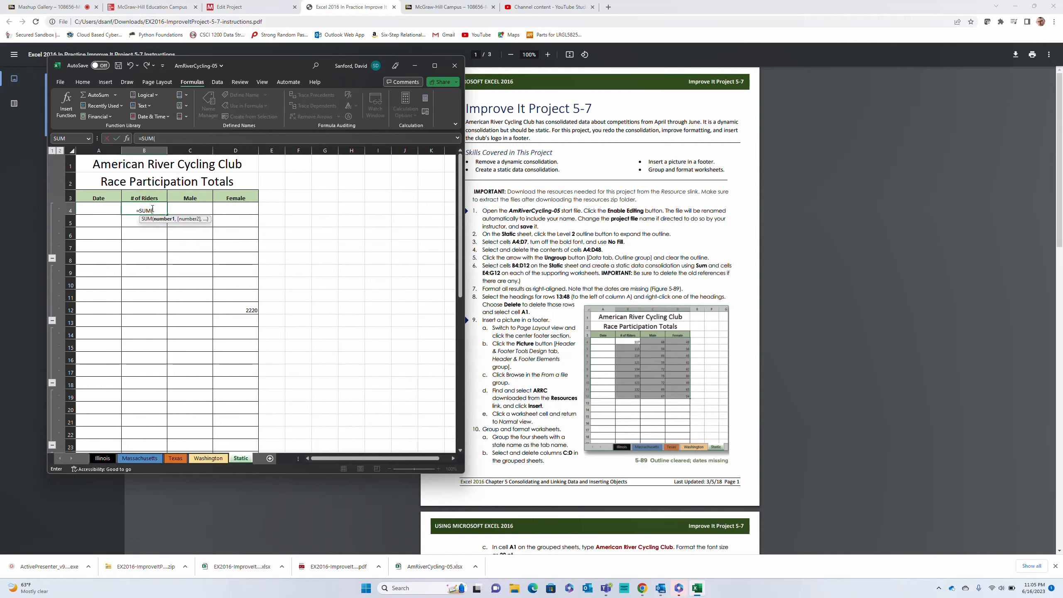
pyautogui.click(104, 459)
pyautogui.click(183, 185)
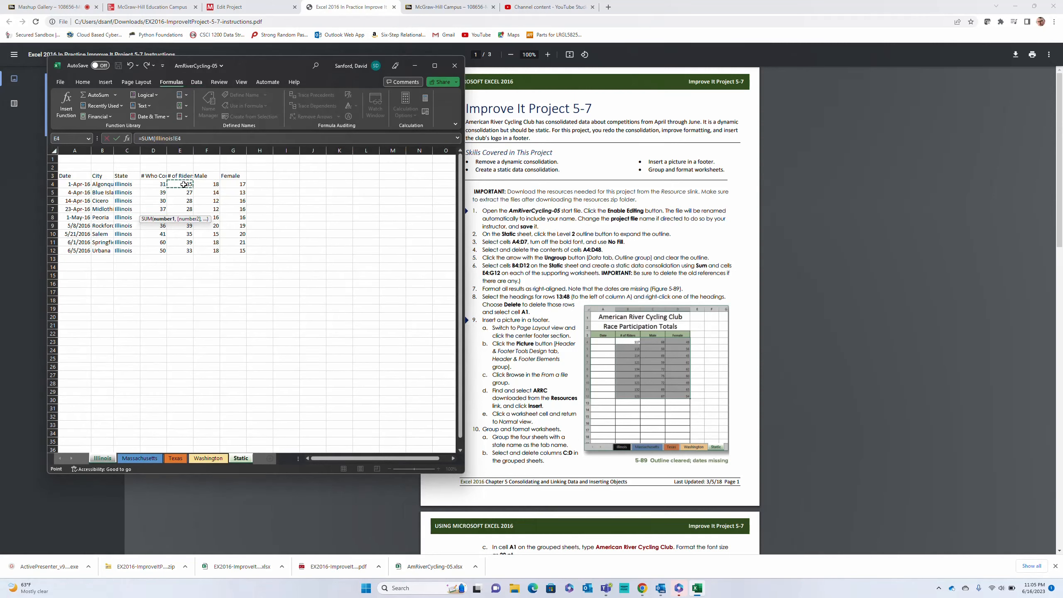
pyautogui.keyDown('shift'); pyautogui.click(208, 458); pyautogui.keyUp('shift')
pyautogui.press('Return')
# Fill the B4 formula down to B12 and across to column D, then reselect B4
pyautogui.click(144, 210)
pyautogui.moveTo(167, 214); pyautogui.dragTo(167, 312)
pyautogui.moveTo(167, 315); pyautogui.dragTo(251, 311)
pyautogui.click(147, 210)
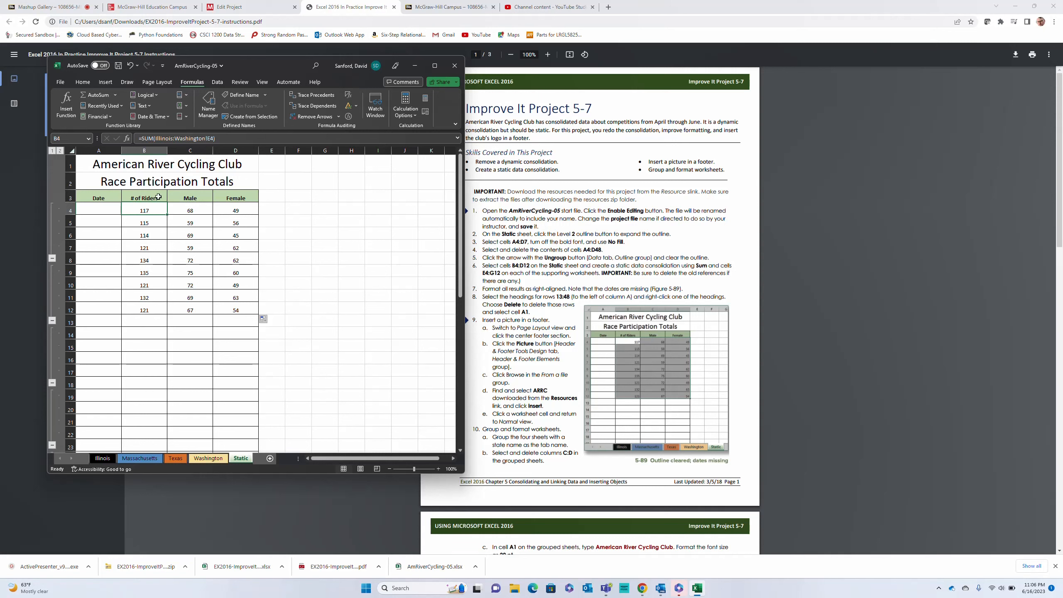
# Right-align the totals in B4:D12 on the Static sheet
pyautogui.moveTo(138, 209); pyautogui.dragTo(235, 311)
pyautogui.click(80, 82)
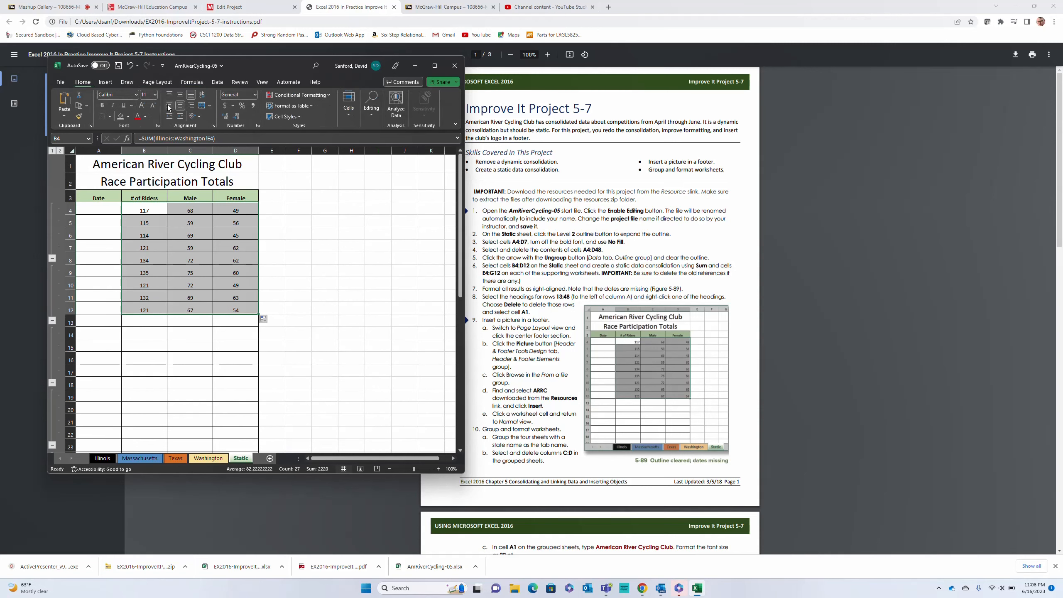
pyautogui.click(190, 105)
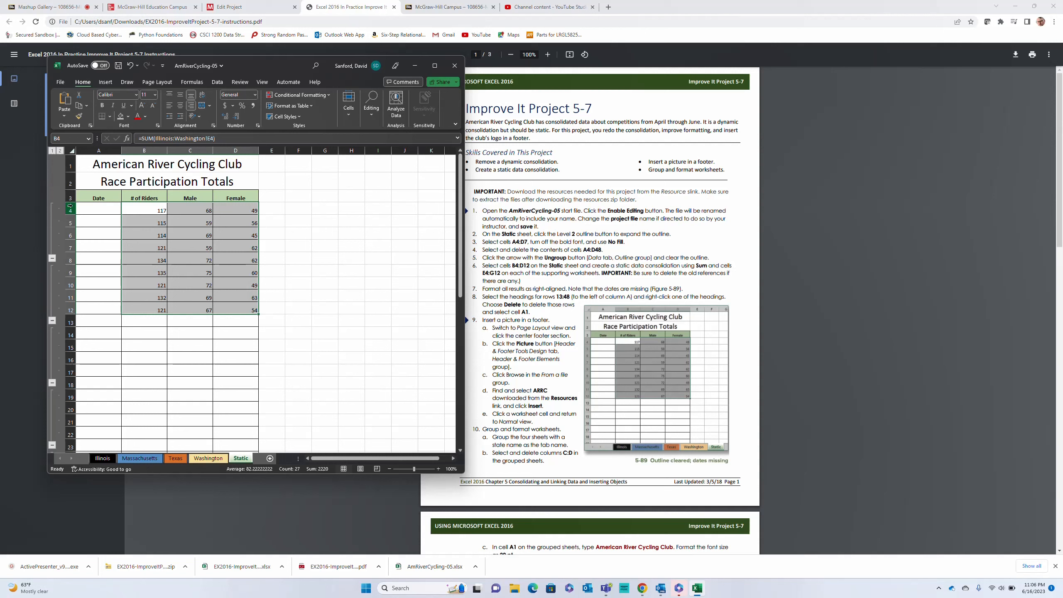
# Delete rows 13:48 from the Static sheet and select cell A1
pyautogui.click(70, 322)
pyautogui.scroll(-6, 91, 321)
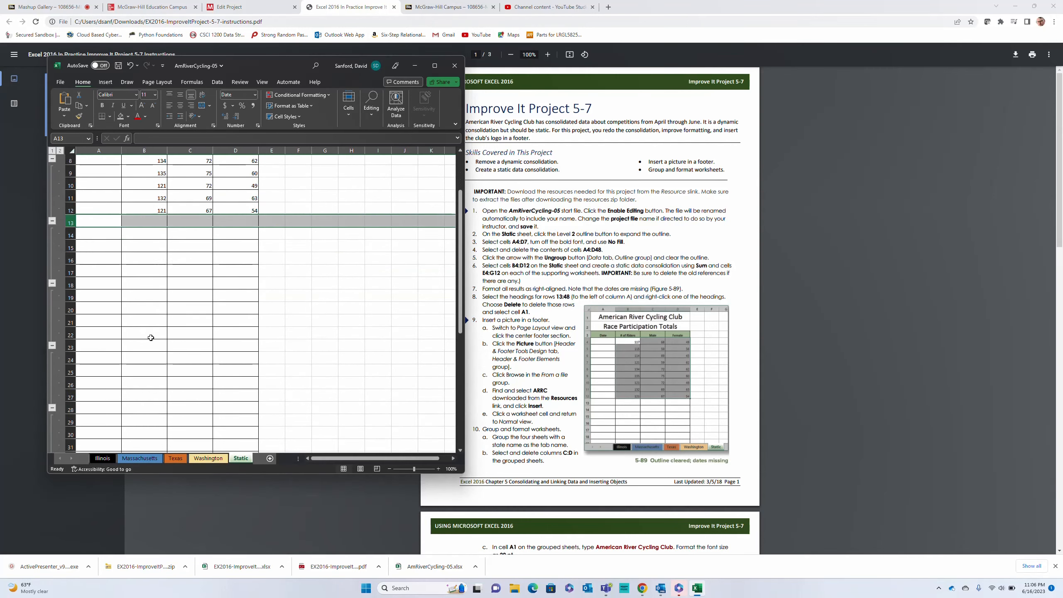
pyautogui.scroll(-3, 116, 370)
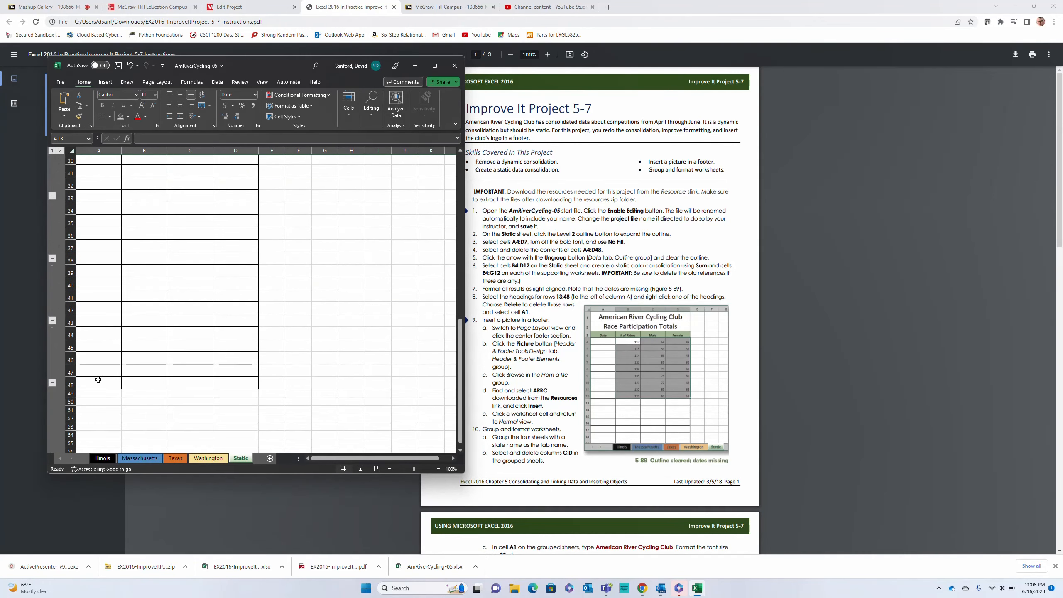
pyautogui.keyDown('shift'); pyautogui.click(71, 384); pyautogui.keyUp('shift')
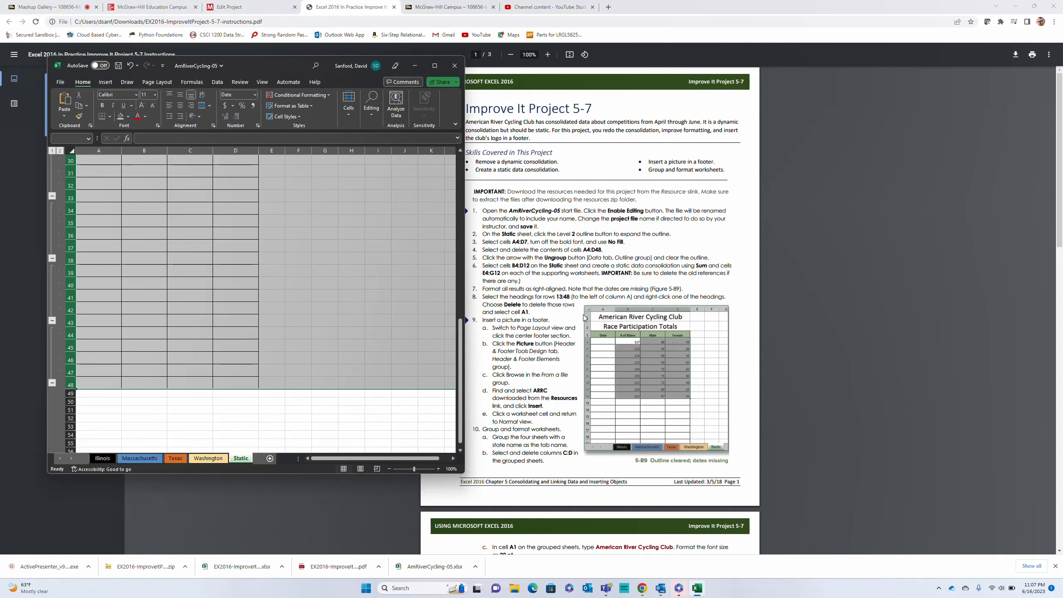
pyautogui.rightClick(70, 236)
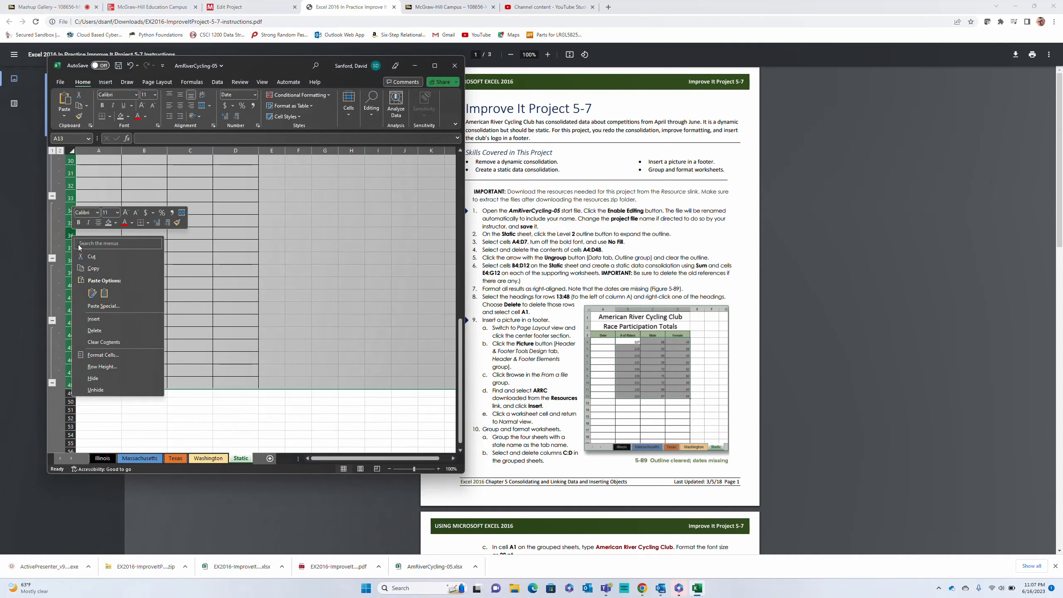
pyautogui.click(96, 333)
pyautogui.scroll(5, 167, 293)
pyautogui.click(98, 164)
# Widen the workbook window and open the Static sheet's Header/Footer page setup, checking the preset footers
pyautogui.click(155, 81)
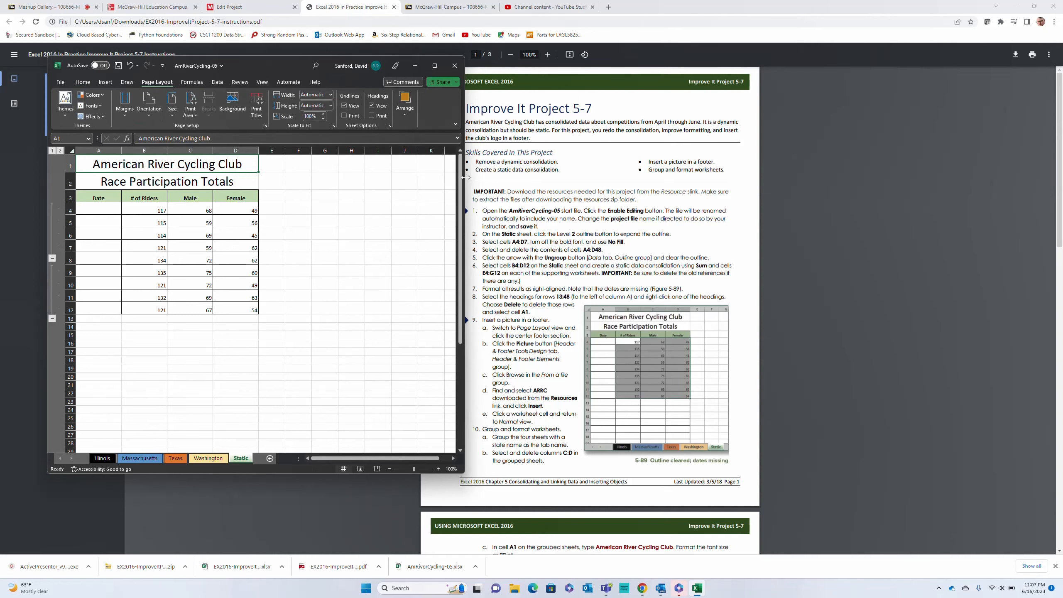
pyautogui.moveTo(465, 178); pyautogui.dragTo(678, 188)
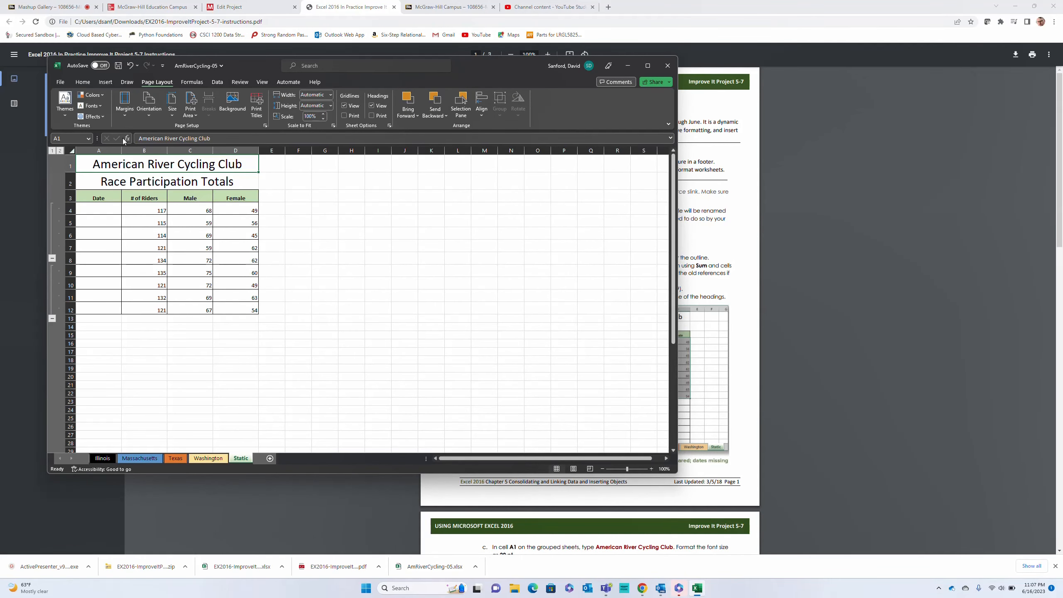
pyautogui.click(265, 126)
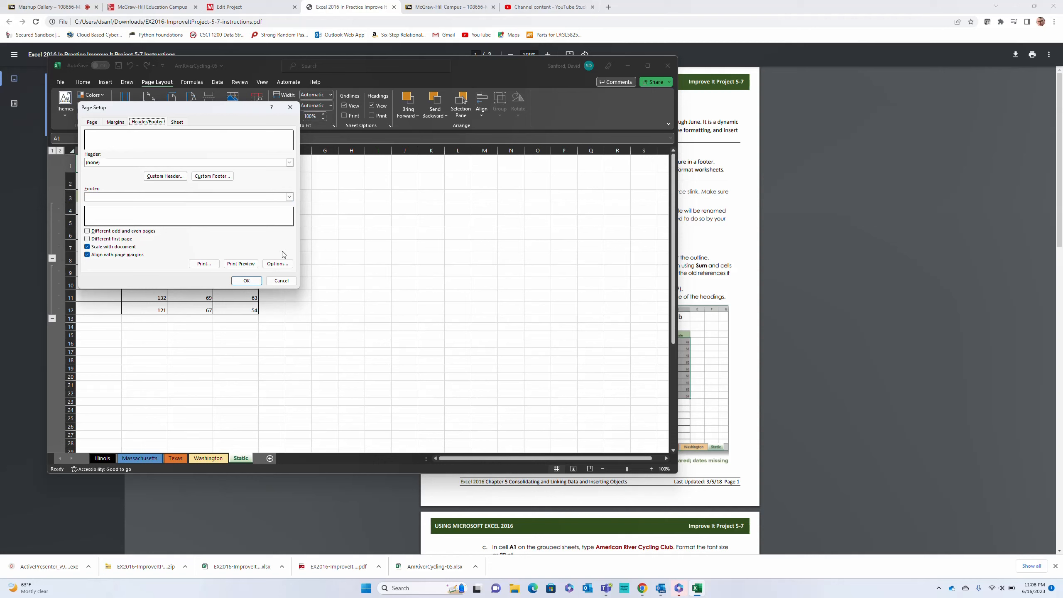
pyautogui.click(175, 198)
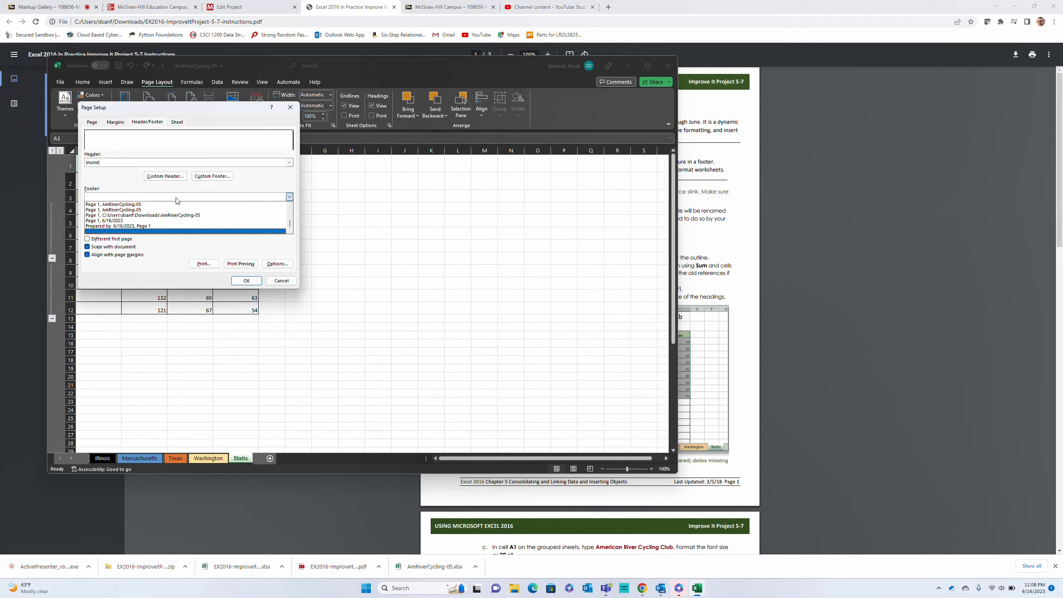
pyautogui.click(176, 197)
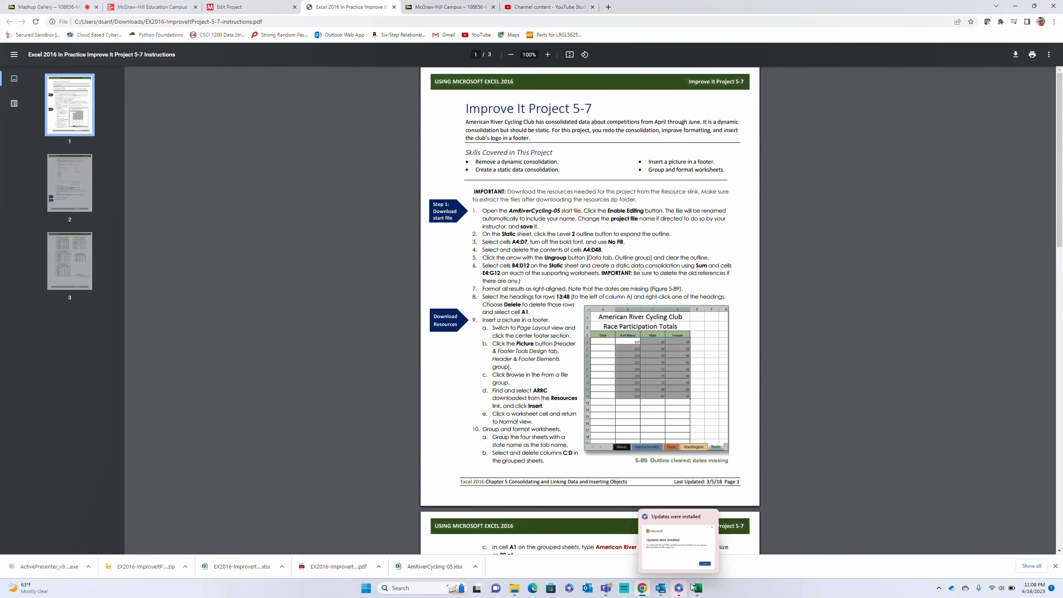
# Try to insert a picture from a file into the Static sheet's custom footer, and return to the PDF instructions
pyautogui.click(697, 588)
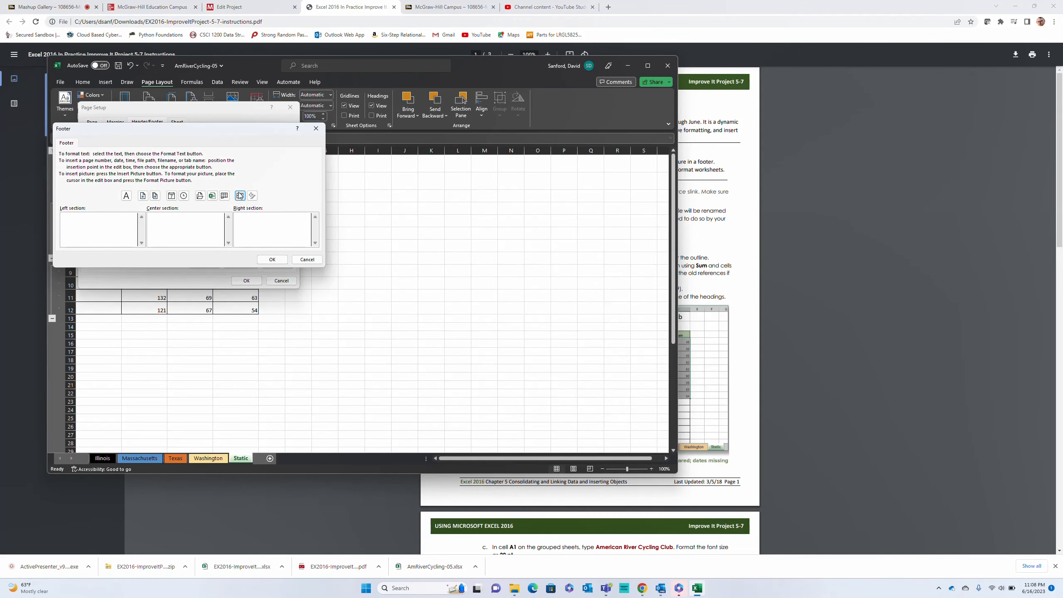
pyautogui.click(240, 196)
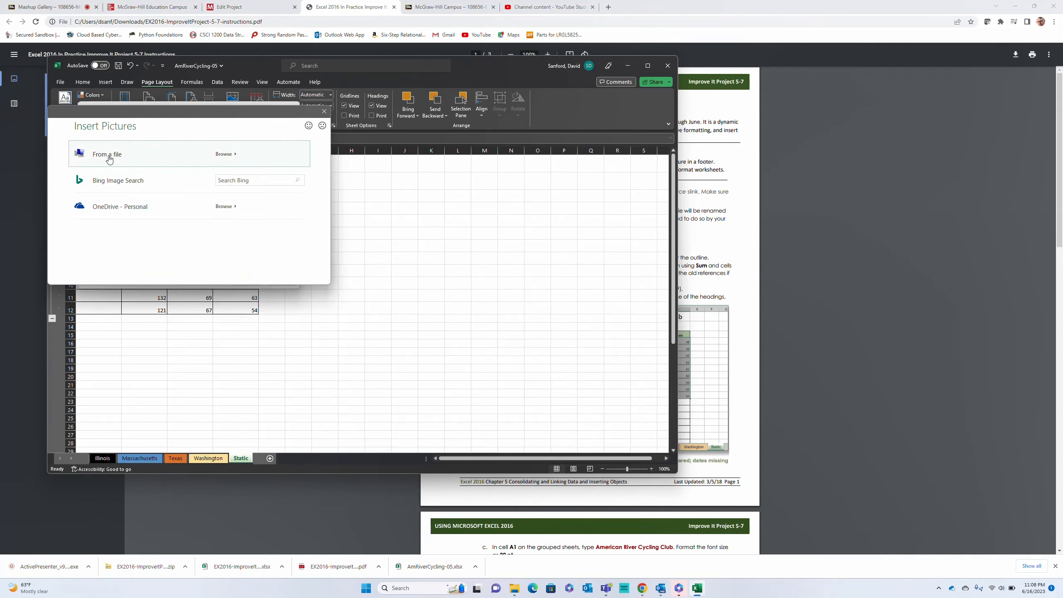
pyautogui.click(108, 155)
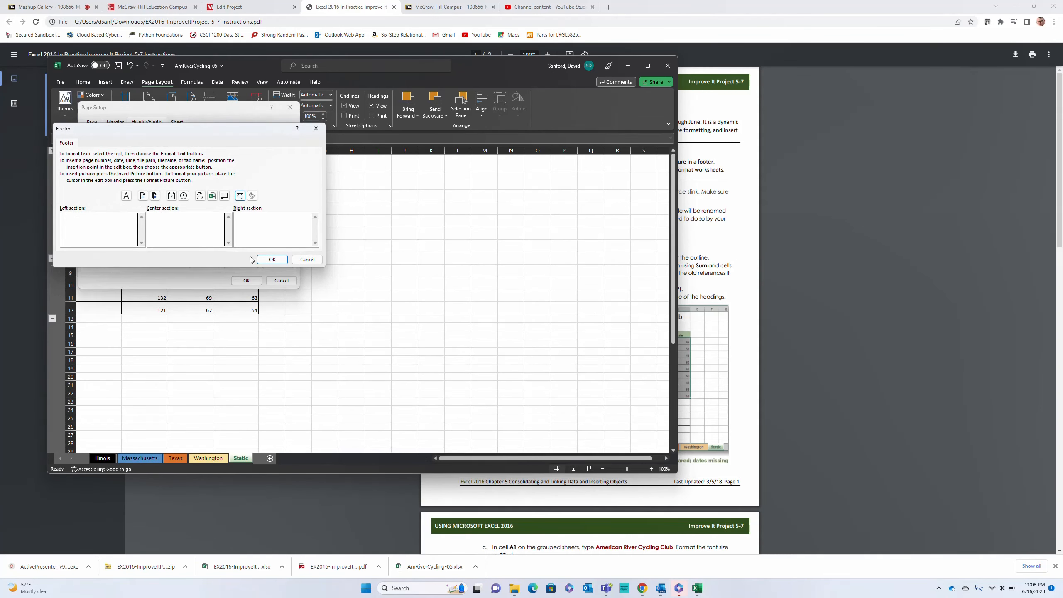
pyautogui.click(737, 218)
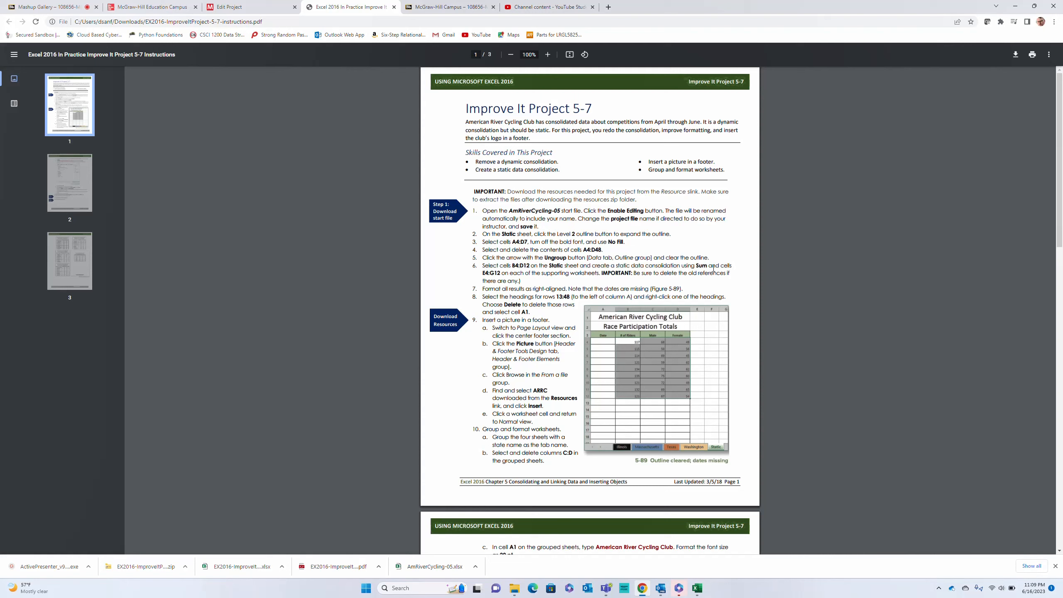
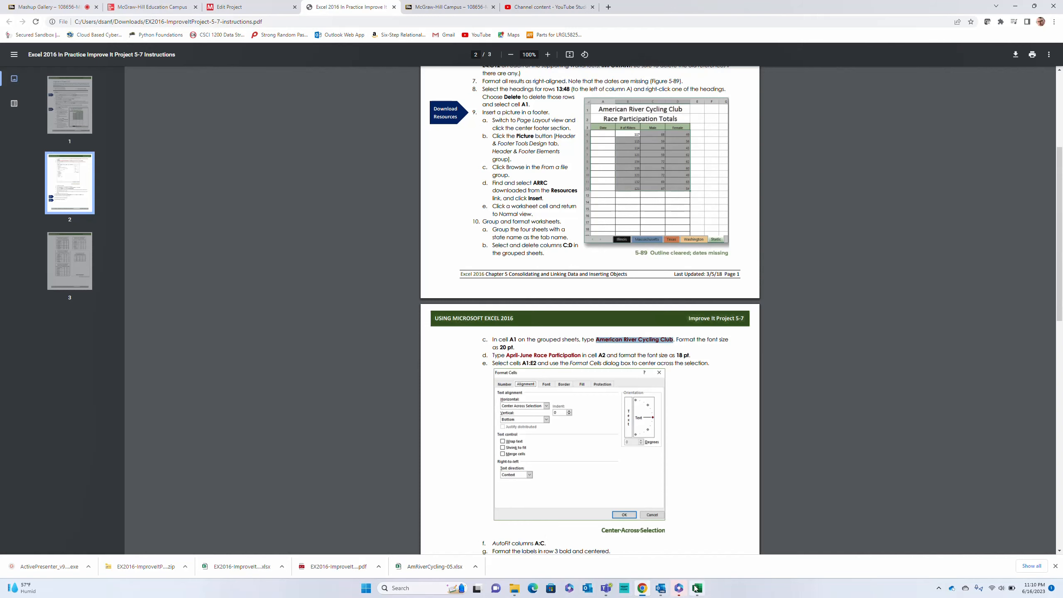
# Enter American River Cycling Club in cell A1 of the grouped state sheets in Excel
pyautogui.click(696, 587)
pyautogui.click(30, 204)
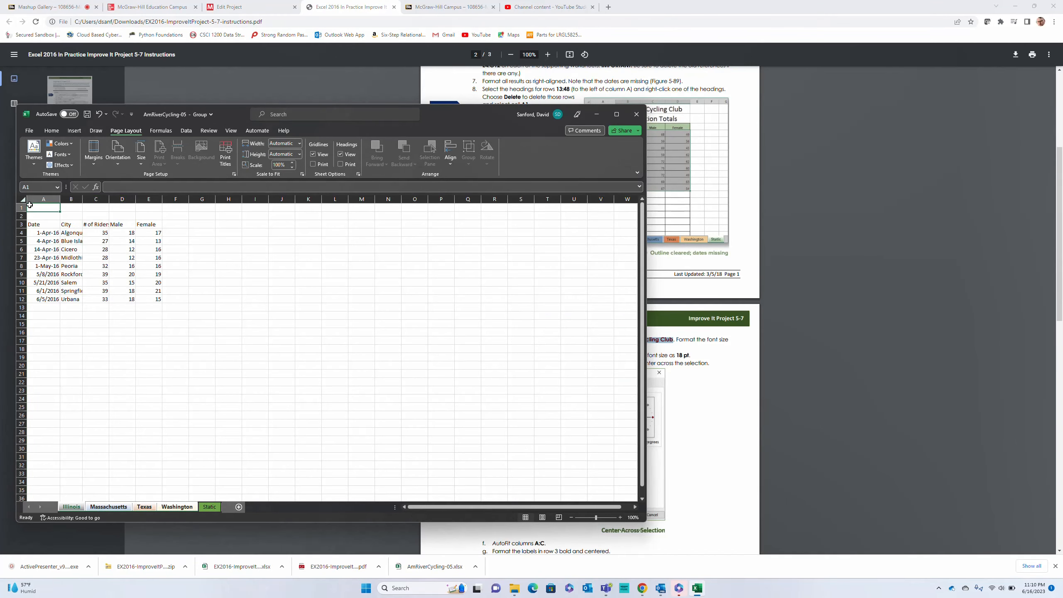
pyautogui.write('American River Cycling Club')
pyautogui.hotkey('ctrl', 'Return')
pyautogui.moveTo(433, 112); pyautogui.dragTo(600, 379)
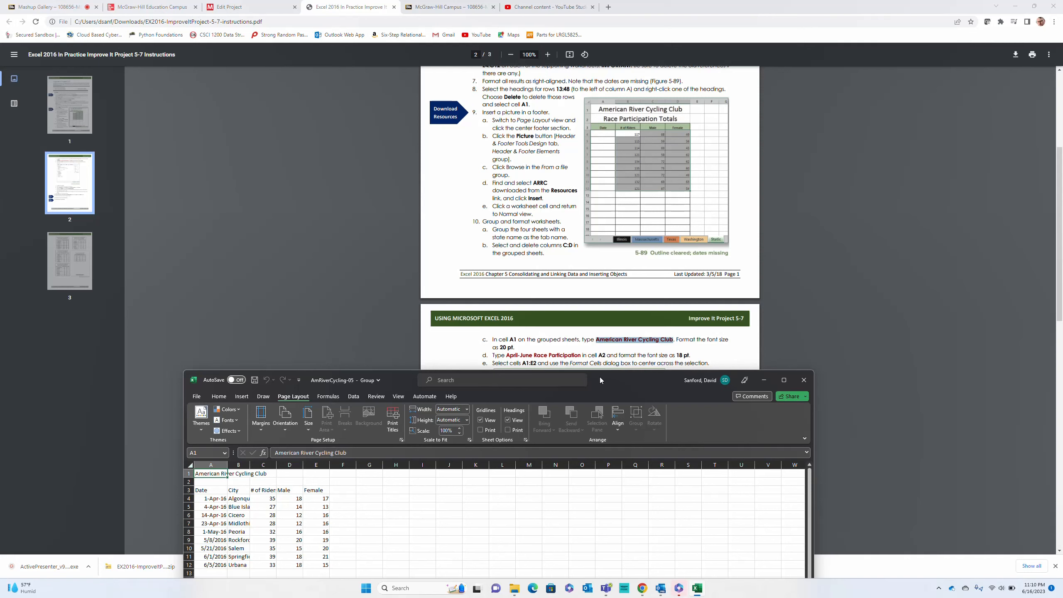
# Merge and center the title across A1:E1 on the grouped sheets and set its font size to 18
pyautogui.moveTo(216, 474); pyautogui.dragTo(318, 471)
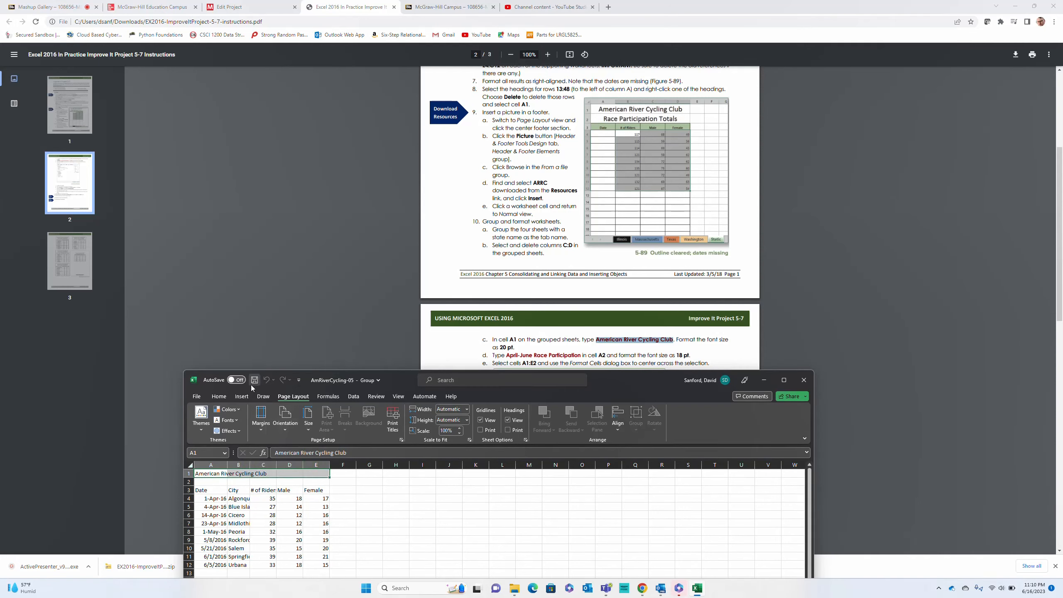
pyautogui.click(226, 397)
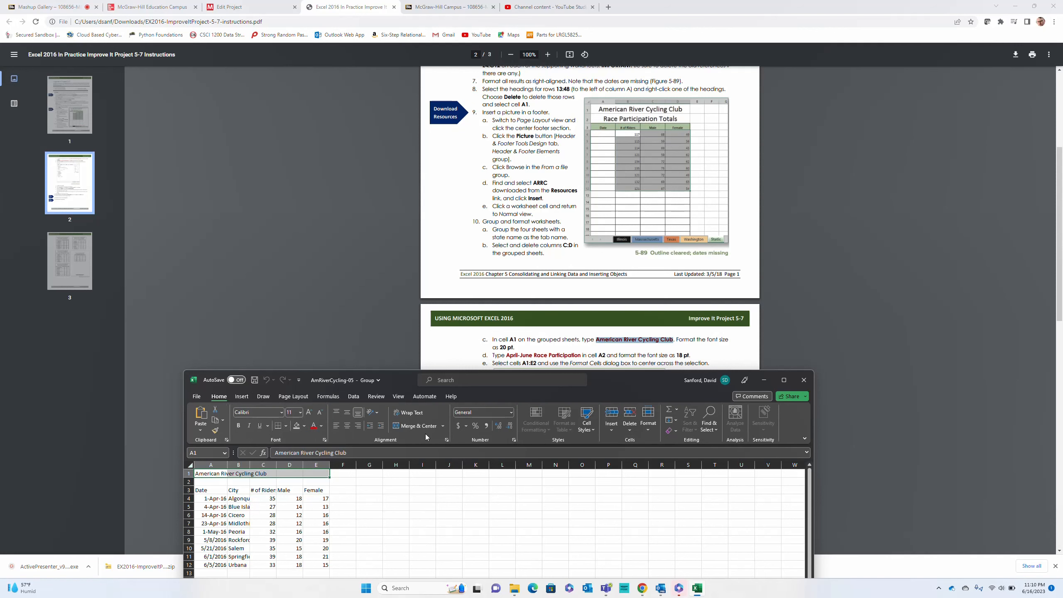
pyautogui.click(420, 426)
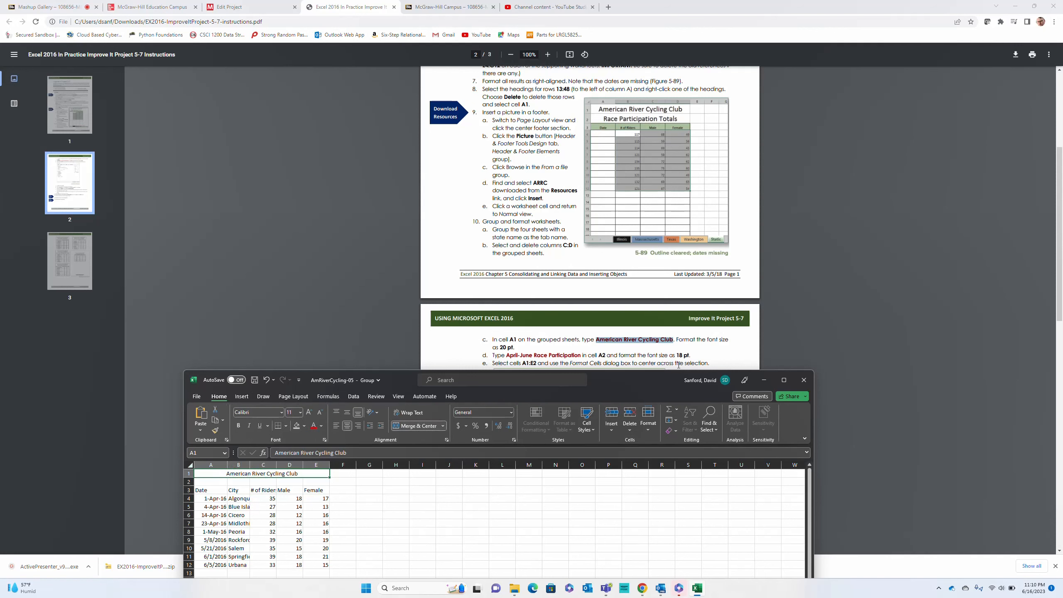
pyautogui.click(301, 412)
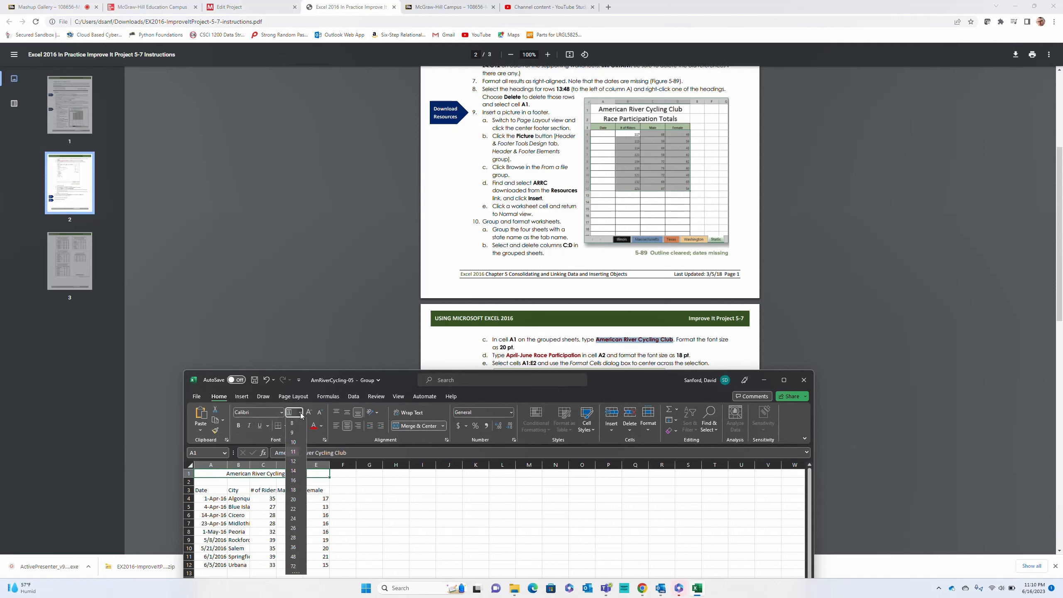
pyautogui.click(293, 489)
# Copy April-June Race Participation from the PDF instructions into cell A2 of the grouped sheets
pyautogui.moveTo(635, 380); pyautogui.dragTo(520, 109)
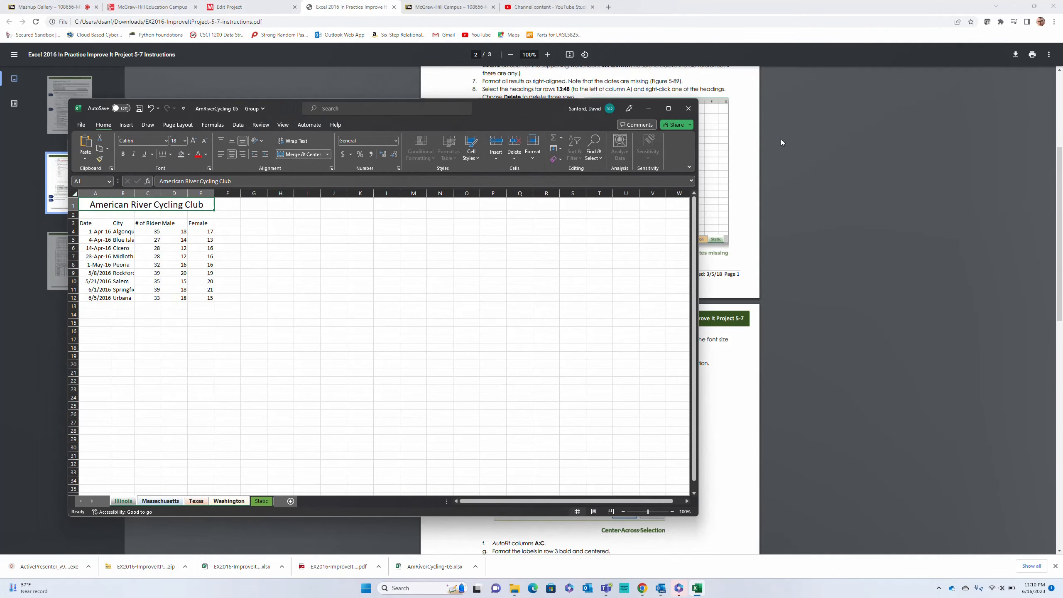
pyautogui.scroll(-1, 805, 157)
pyautogui.click(804, 158)
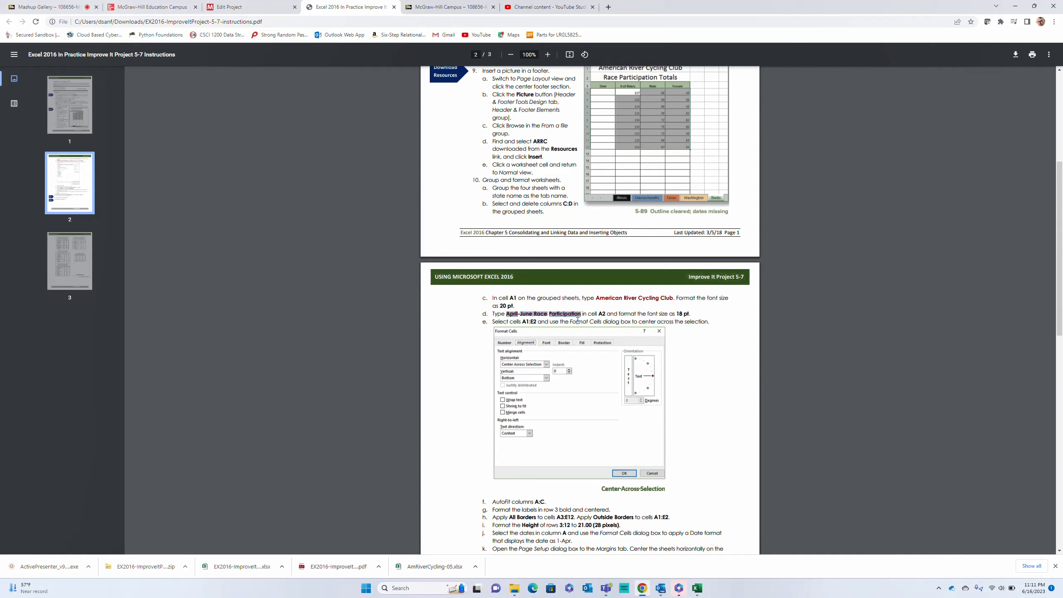
pyautogui.click(657, 560)
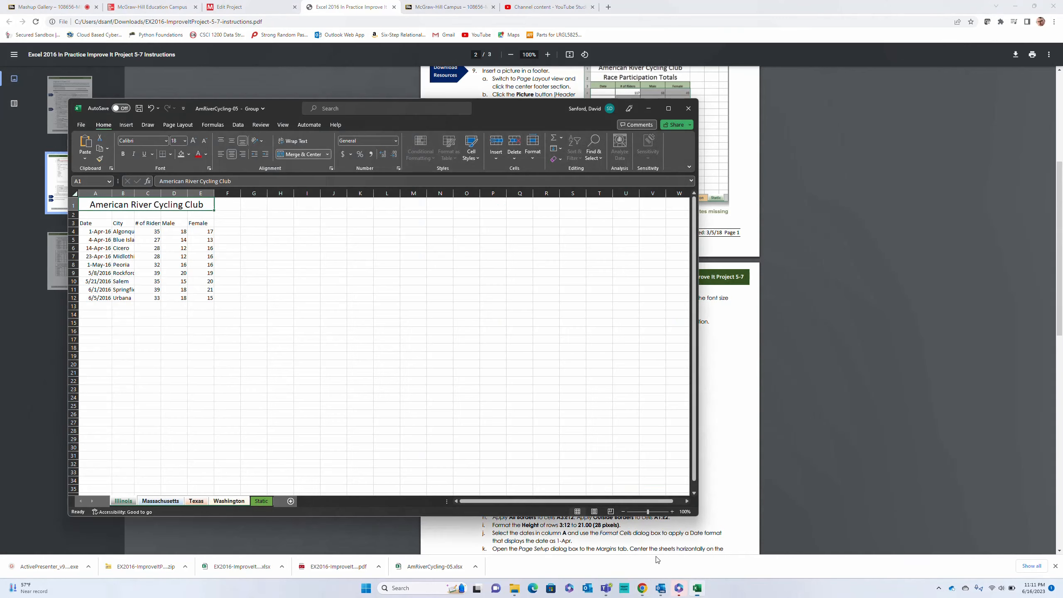
pyautogui.click(111, 215)
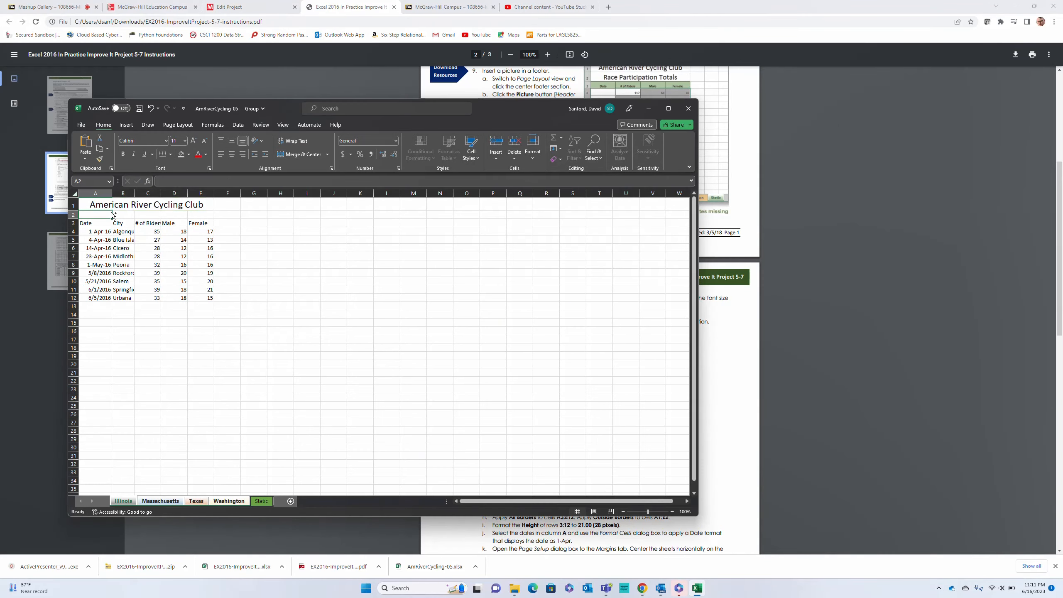
pyautogui.write('April-June Race Participation')
# Merge and center the April-June Race Participation subtitle across A2:E2 on the grouped sheets
pyautogui.moveTo(491, 112); pyautogui.dragTo(228, 144)
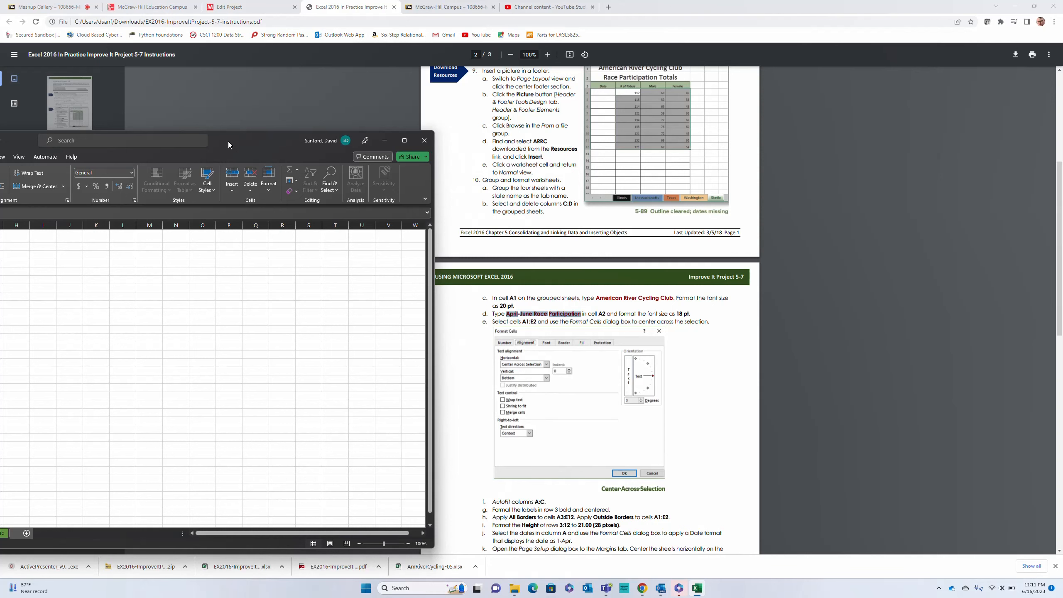
pyautogui.moveTo(228, 143); pyautogui.dragTo(439, 127)
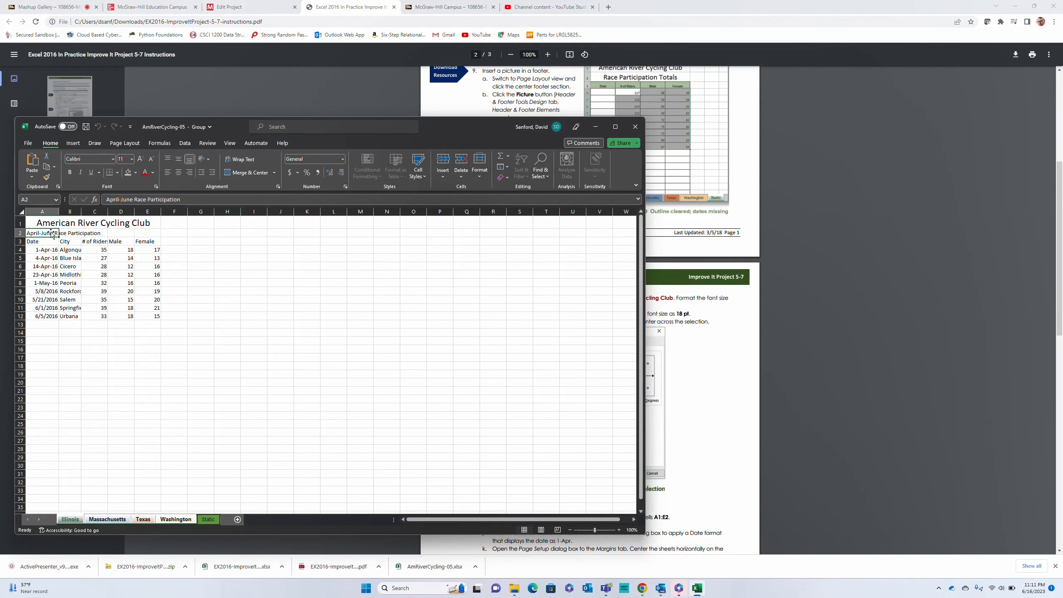
pyautogui.moveTo(52, 234); pyautogui.dragTo(142, 235)
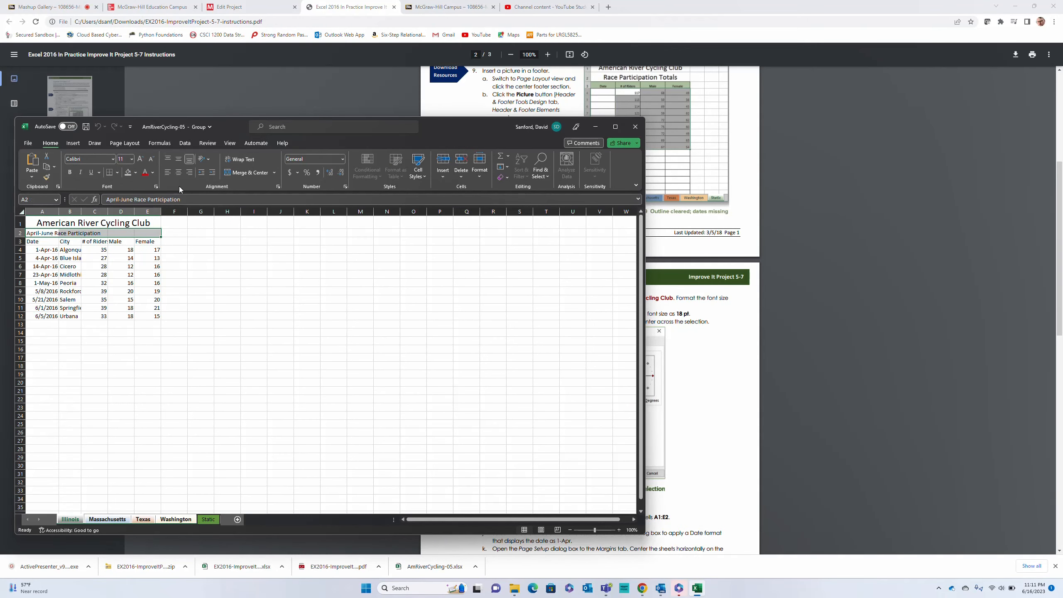
pyautogui.click(242, 172)
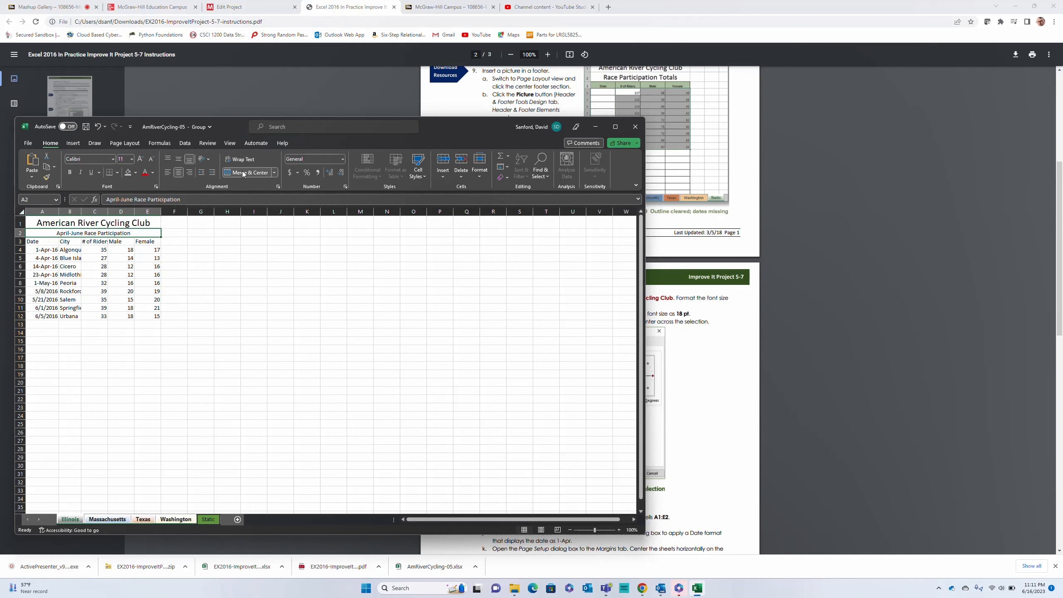
# Check the next instructions in the PDF and AutoFit columns A:E on the grouped sheets
pyautogui.click(723, 410)
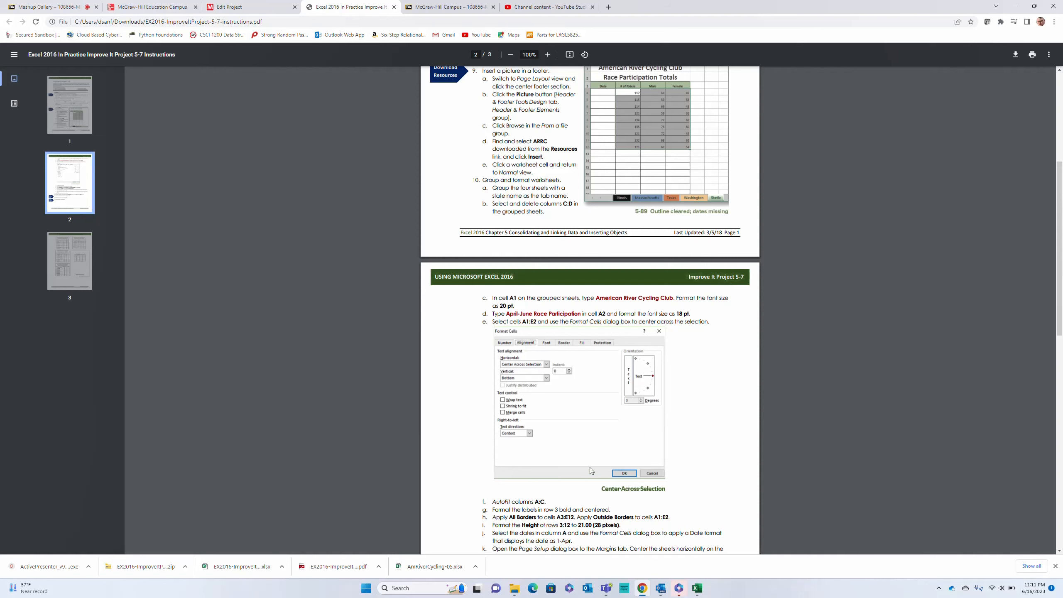
pyautogui.scroll(-1, 567, 531)
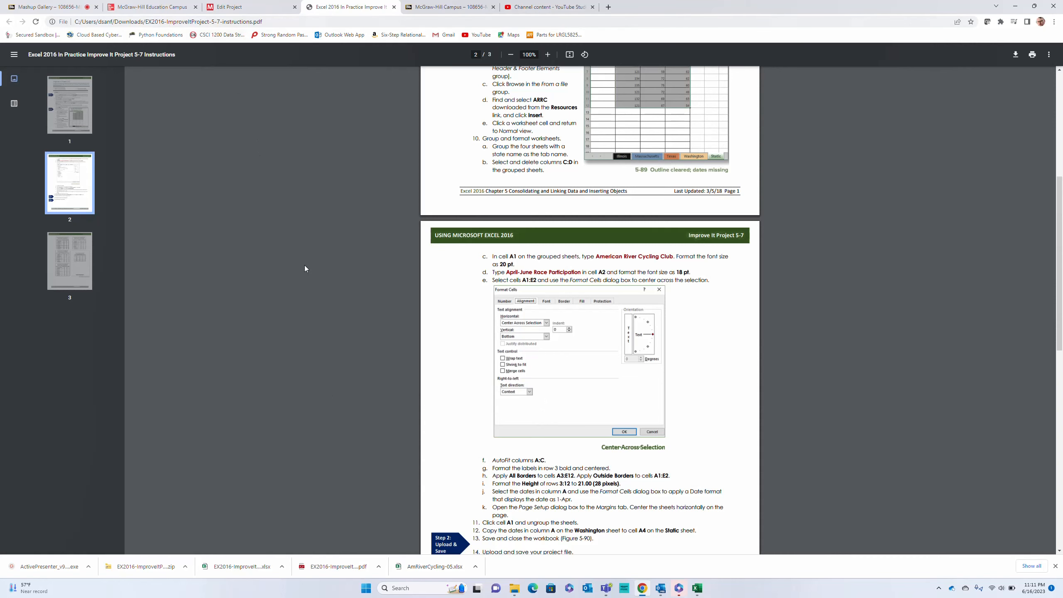
pyautogui.click(696, 587)
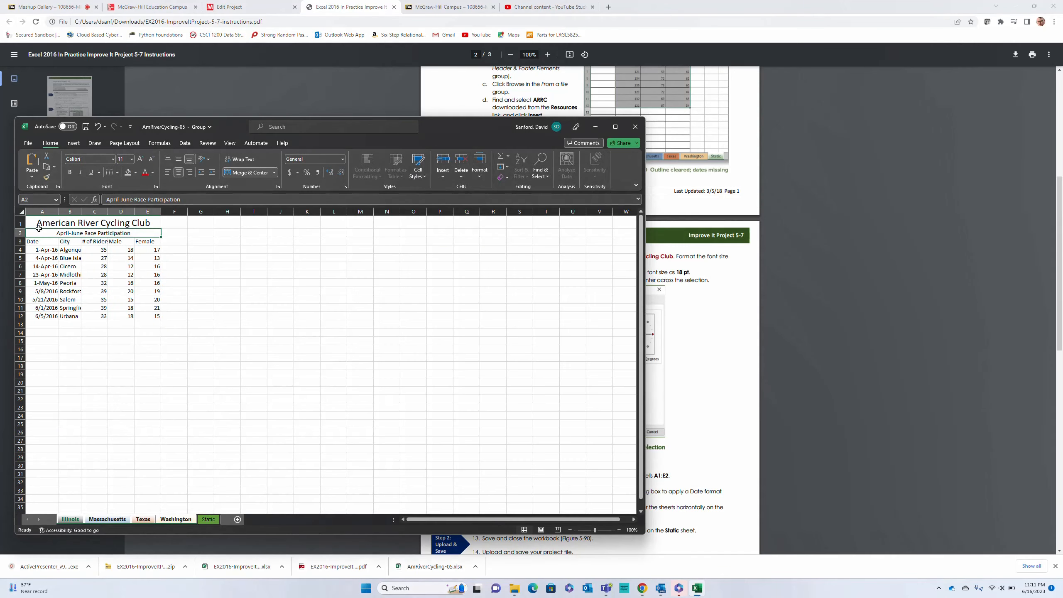
pyautogui.moveTo(51, 211); pyautogui.dragTo(136, 212)
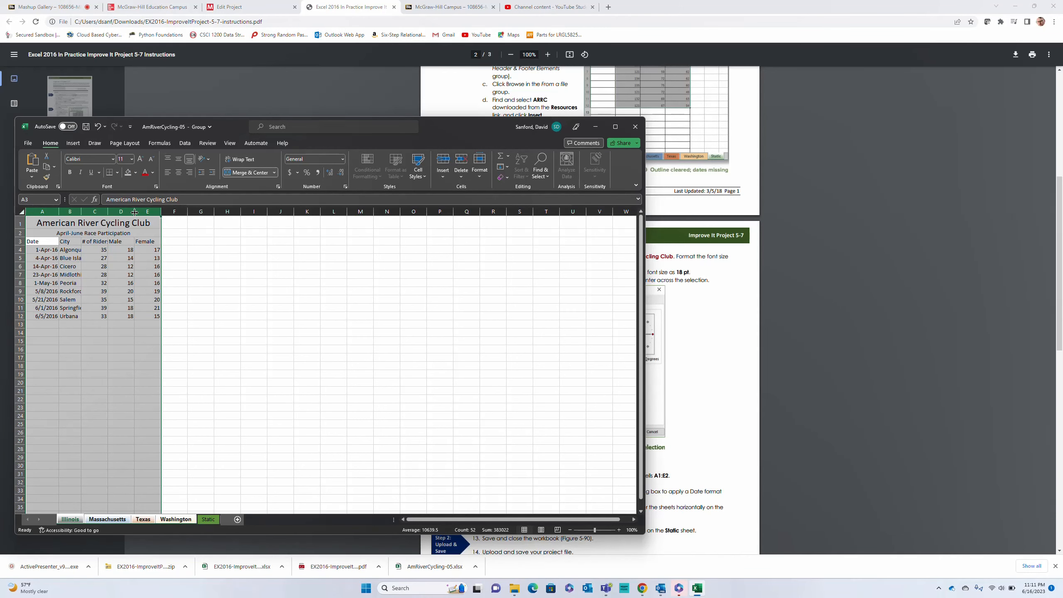
pyautogui.doubleClick(135, 213)
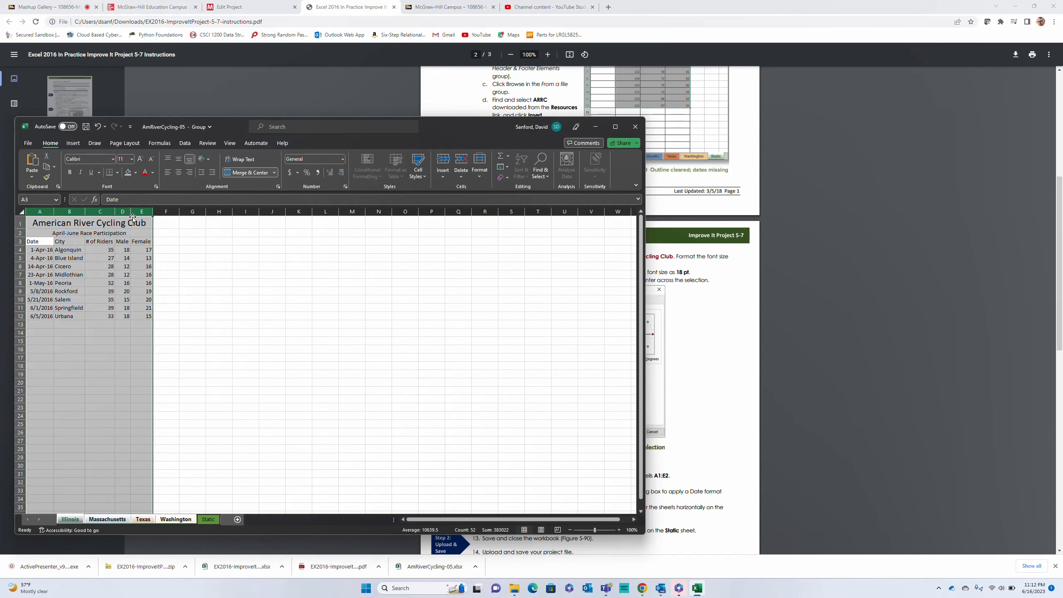
pyautogui.moveTo(133, 212); pyautogui.dragTo(176, 211)
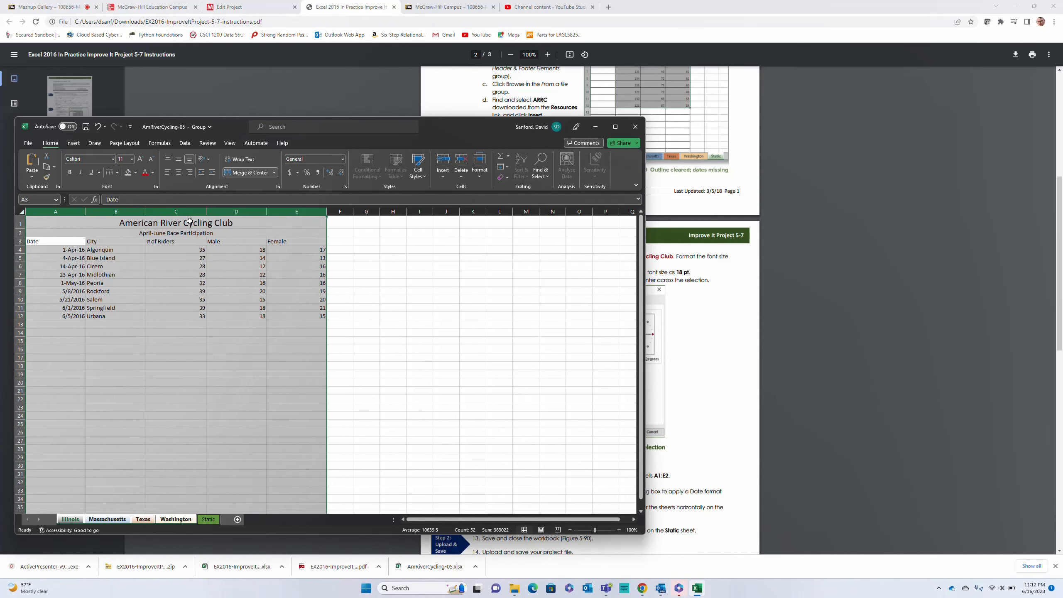
pyautogui.doubleClick(268, 212)
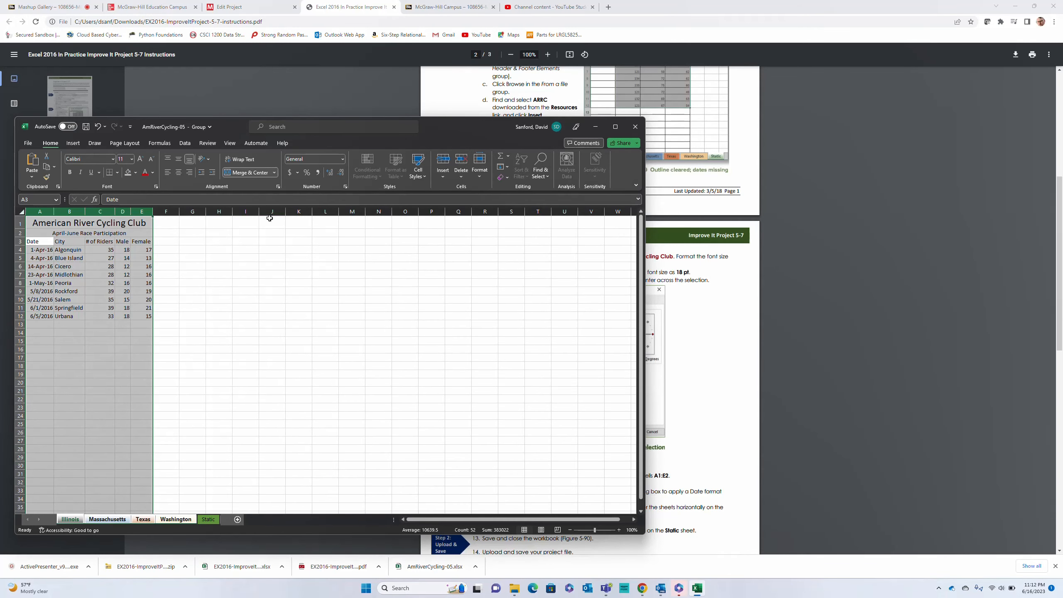
# Make the row 3 labels in A3:E3 bold and centered on the grouped sheets
pyautogui.click(730, 355)
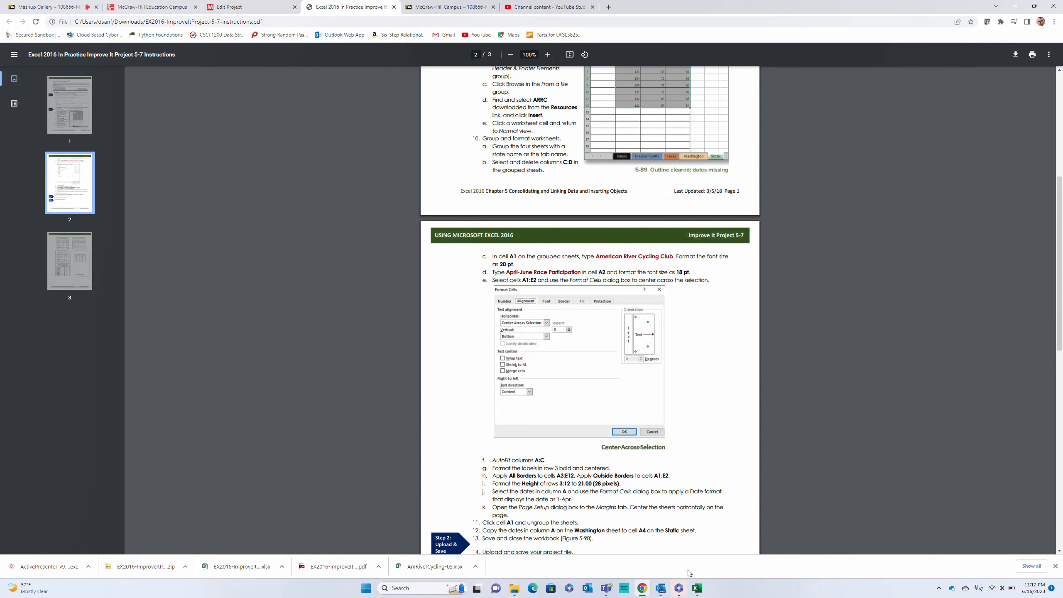
pyautogui.click(697, 588)
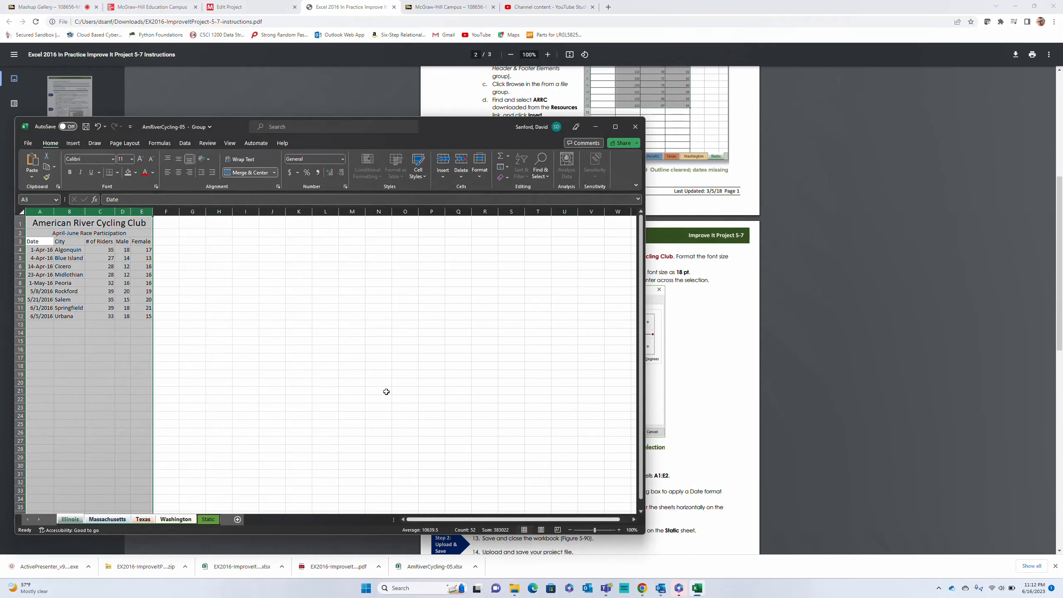
pyautogui.click(30, 242)
pyautogui.moveTo(42, 242); pyautogui.dragTo(142, 243)
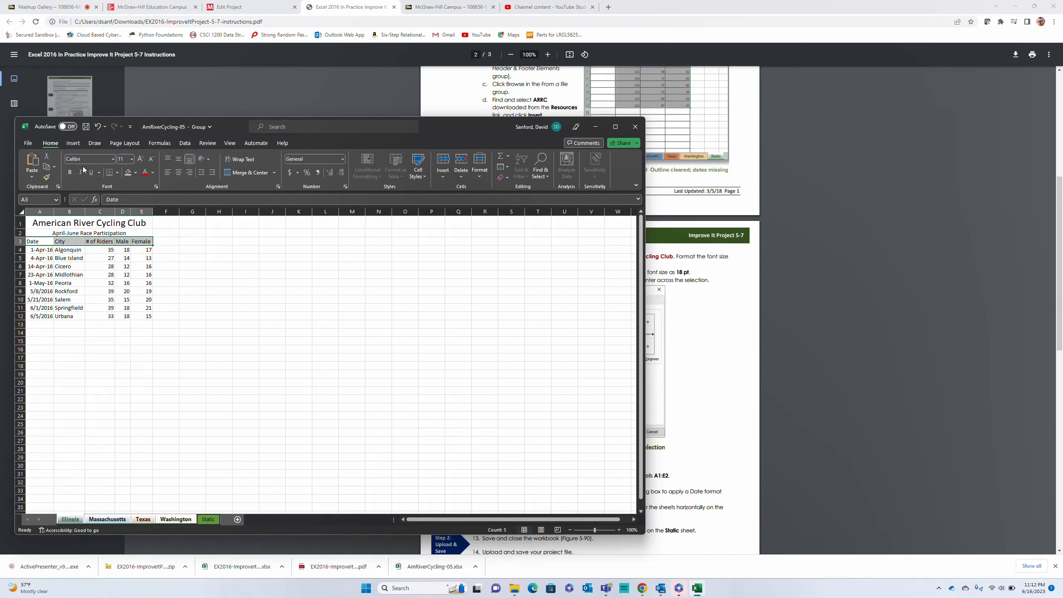
pyautogui.click(69, 172)
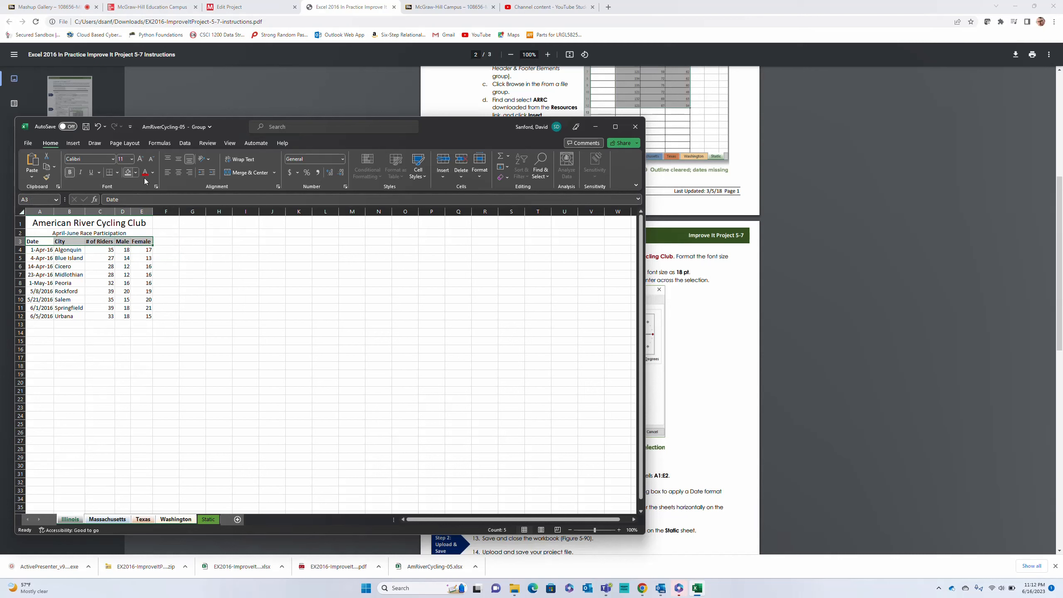
pyautogui.click(178, 172)
# Read the border instructions in the PDF and apply All Borders to A3:E12 on the grouped sheets
pyautogui.click(738, 331)
pyautogui.scroll(-1, 694, 377)
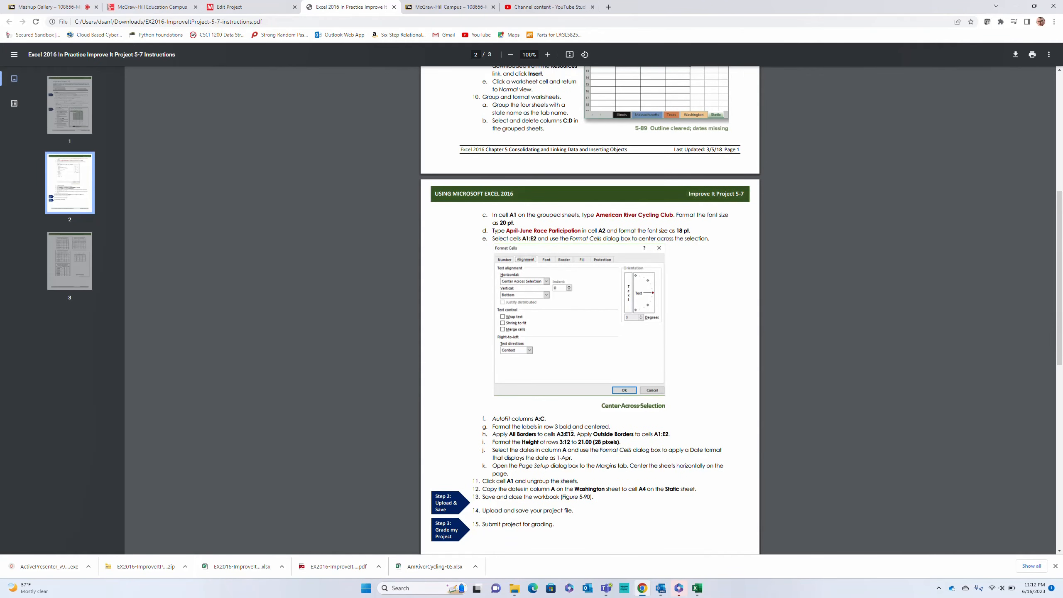
pyautogui.click(697, 588)
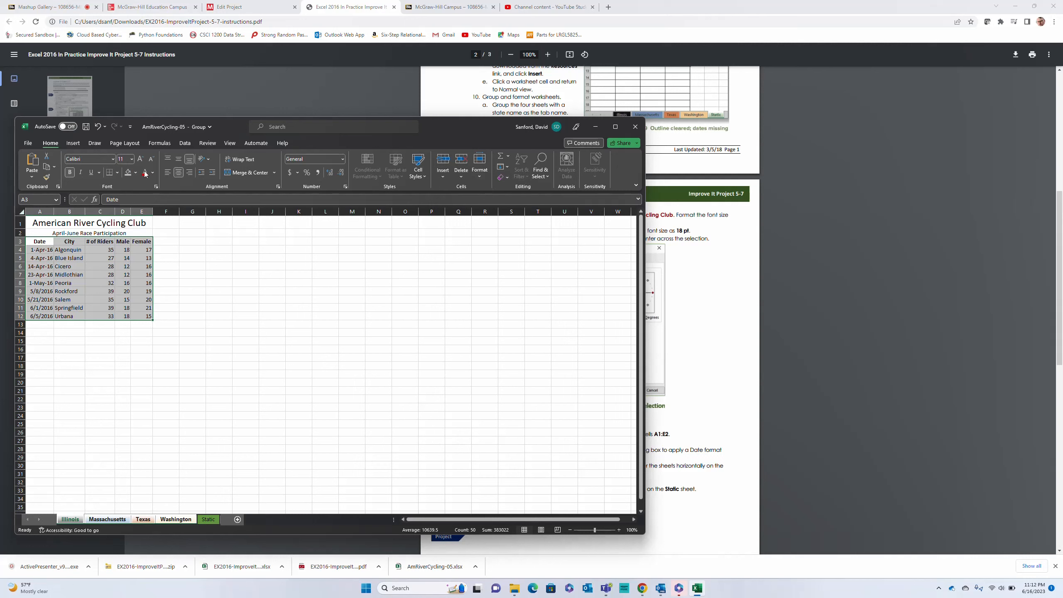
pyautogui.click(119, 172)
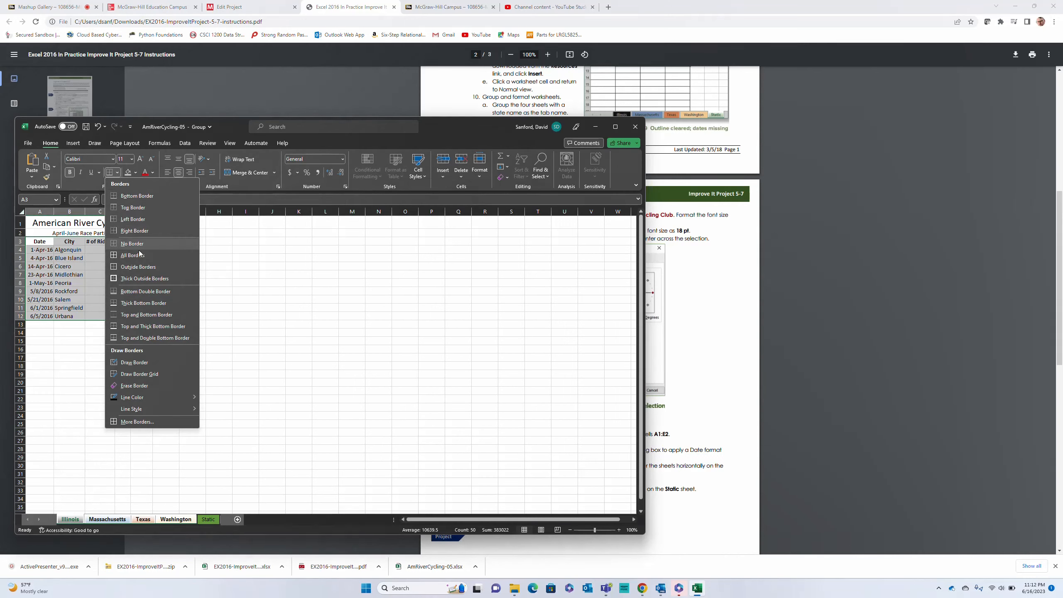
pyautogui.click(132, 255)
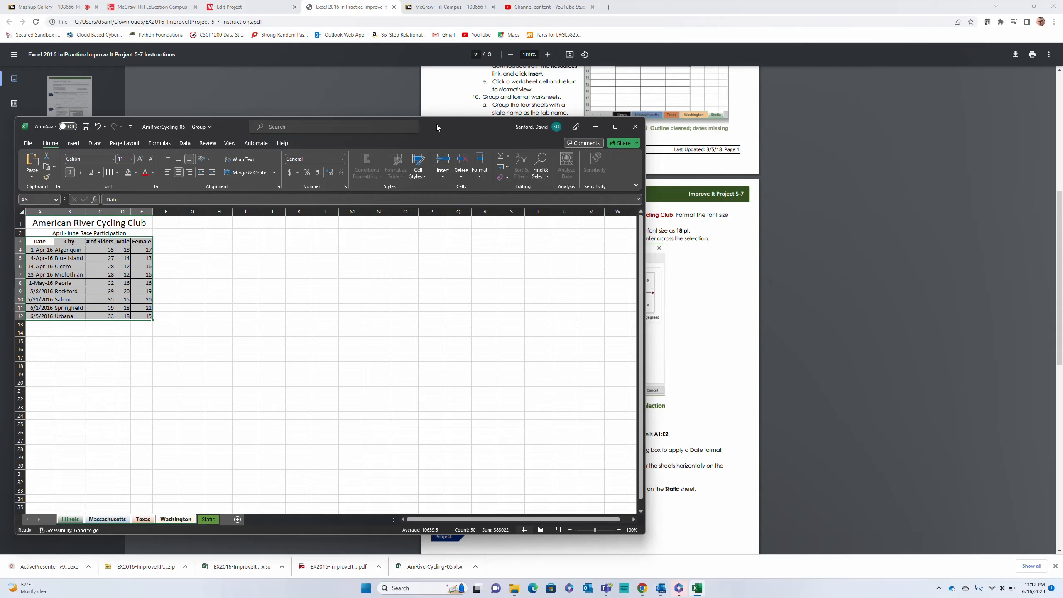
# Apply Outside Borders to the title rows A1:E2 on the grouped sheets
pyautogui.moveTo(436, 125); pyautogui.dragTo(256, 48)
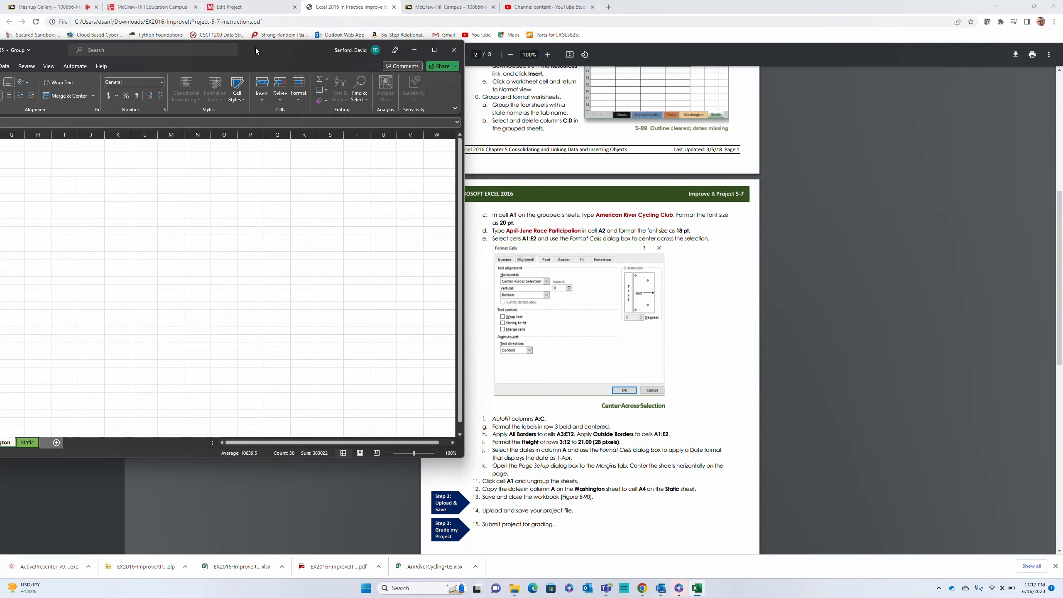
pyautogui.moveTo(255, 48); pyautogui.dragTo(482, 53)
pyautogui.moveTo(75, 152); pyautogui.dragTo(162, 158)
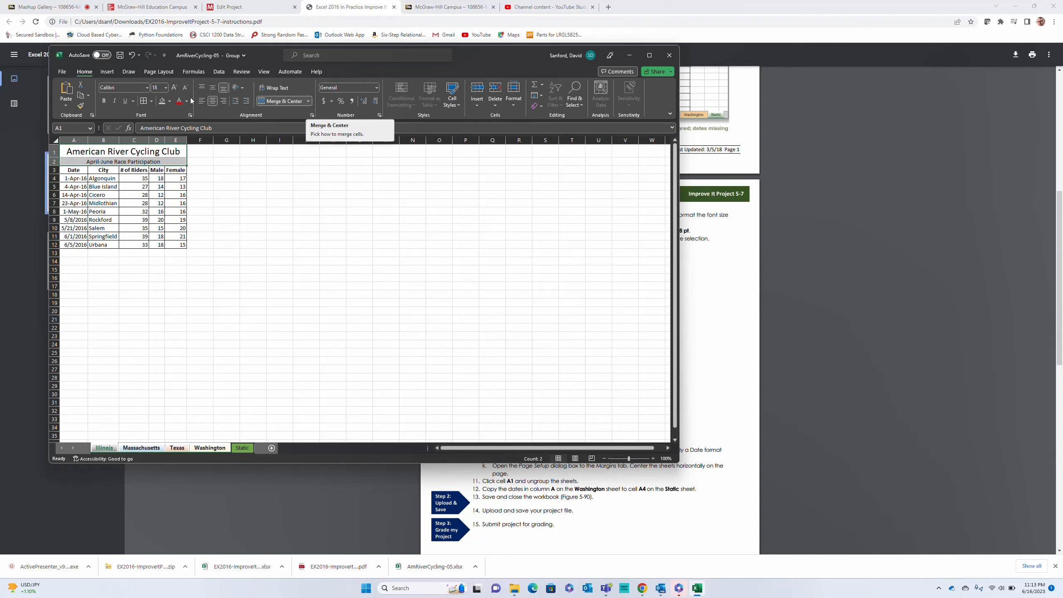
pyautogui.click(151, 101)
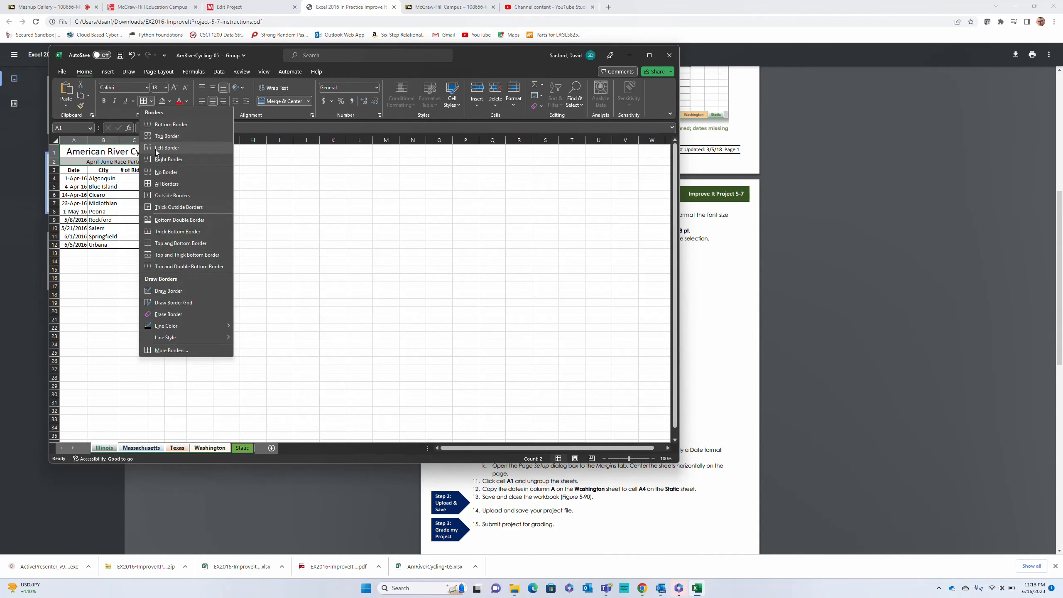
pyautogui.click(167, 196)
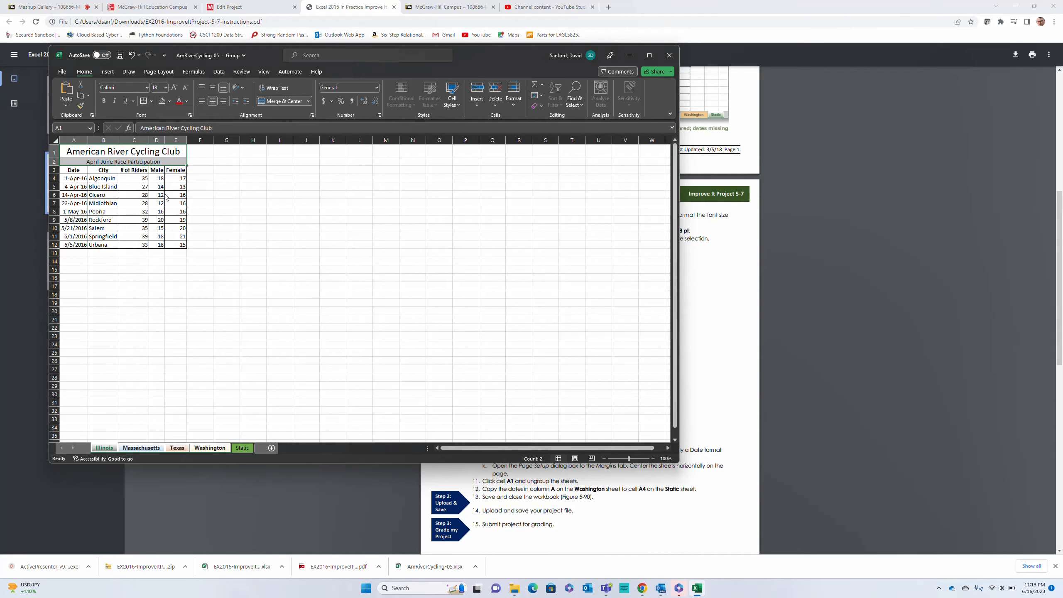
# Undo the stray row height change and set the height of rows 3:12 to 21.00 (28 pixels) on the grouped sheets
pyautogui.moveTo(516, 50); pyautogui.dragTo(559, 103)
pyautogui.moveTo(176, 220); pyautogui.dragTo(278, 295)
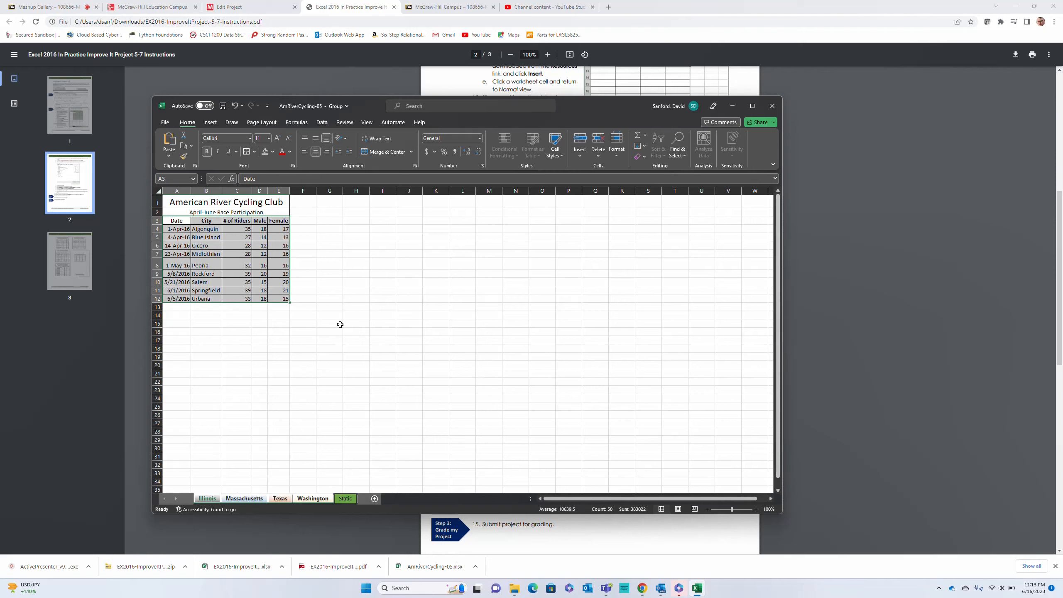
pyautogui.hotkey('ctrl', 'z')
pyautogui.click(157, 220)
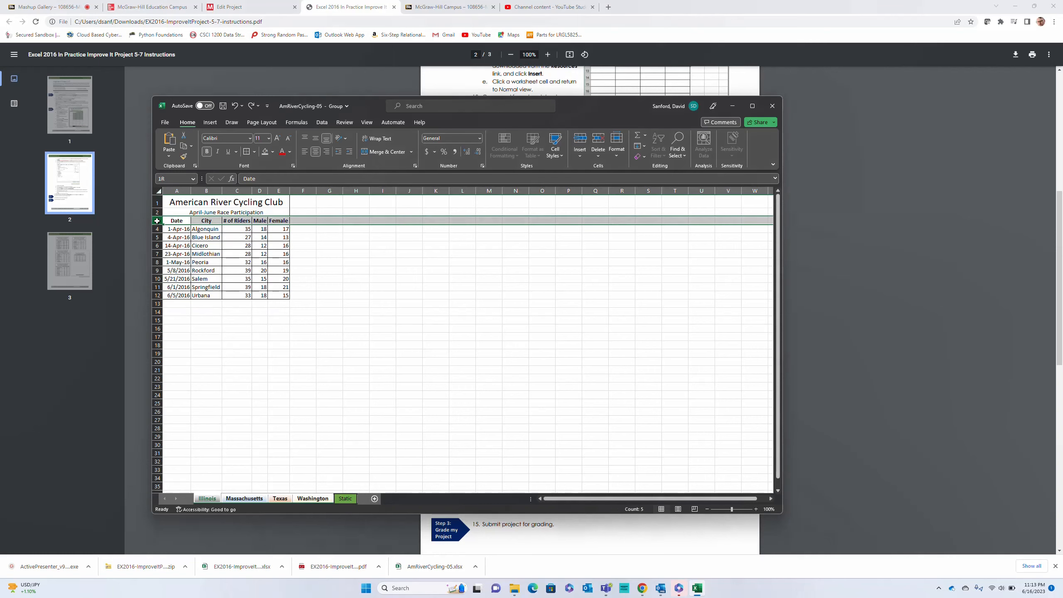
pyautogui.moveTo(157, 221); pyautogui.dragTo(164, 294)
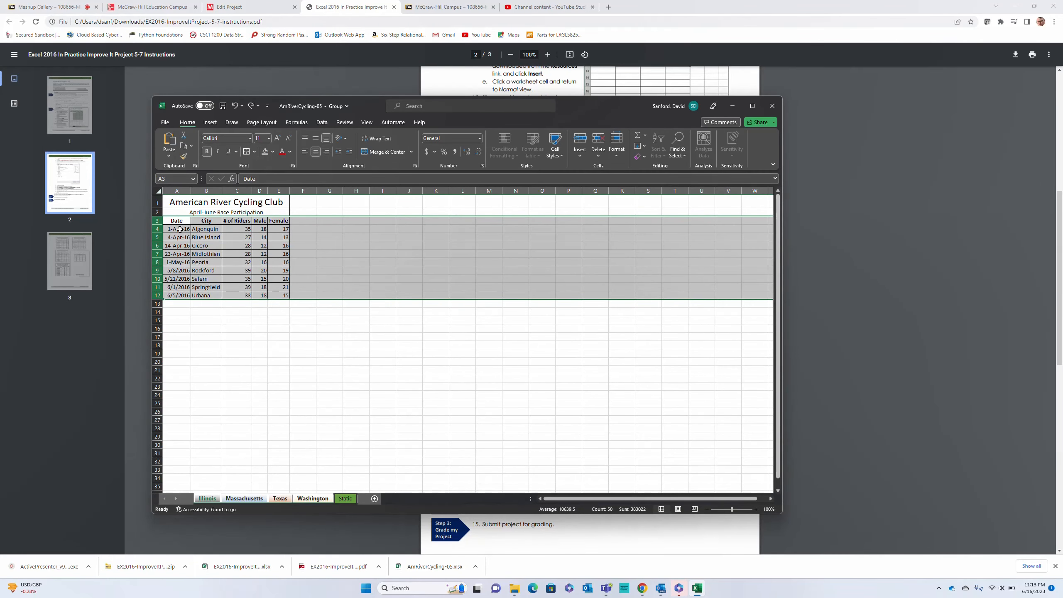
pyautogui.moveTo(160, 225); pyautogui.dragTo(159, 229)
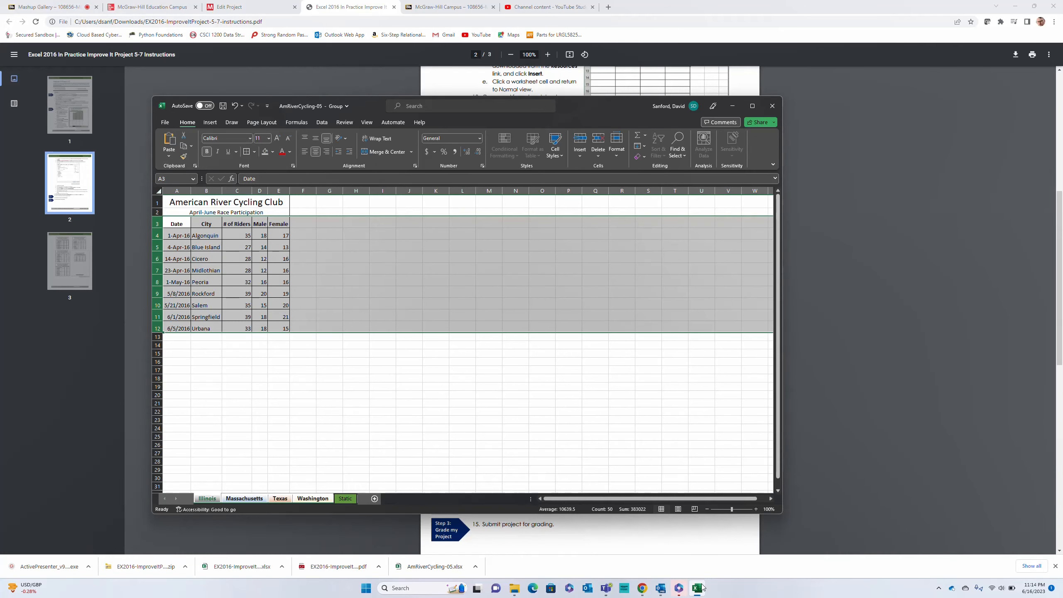
# Format the dates in A4:A12 on the grouped sheets with the 14-Mar date type in the Format Cells dialog
pyautogui.moveTo(701, 589)
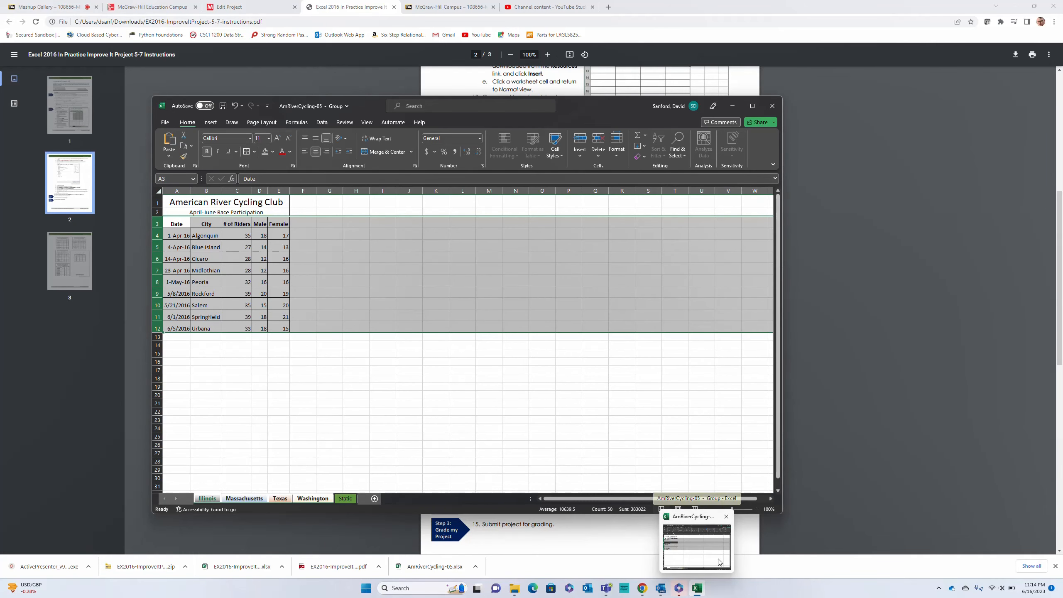
pyautogui.moveTo(632, 107); pyautogui.dragTo(687, 102)
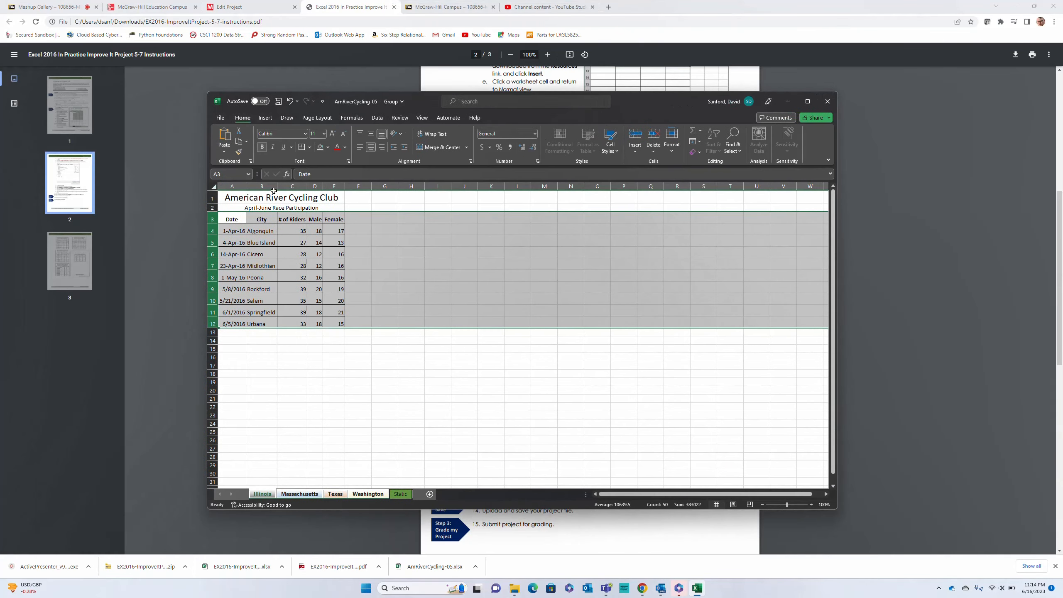
pyautogui.moveTo(242, 230); pyautogui.dragTo(241, 320)
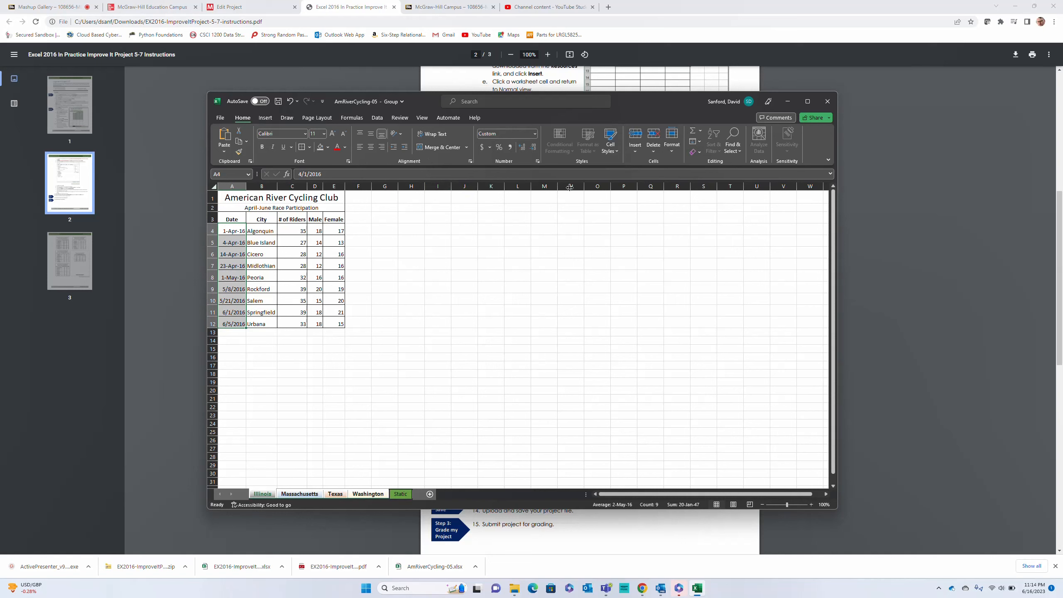
pyautogui.click(534, 134)
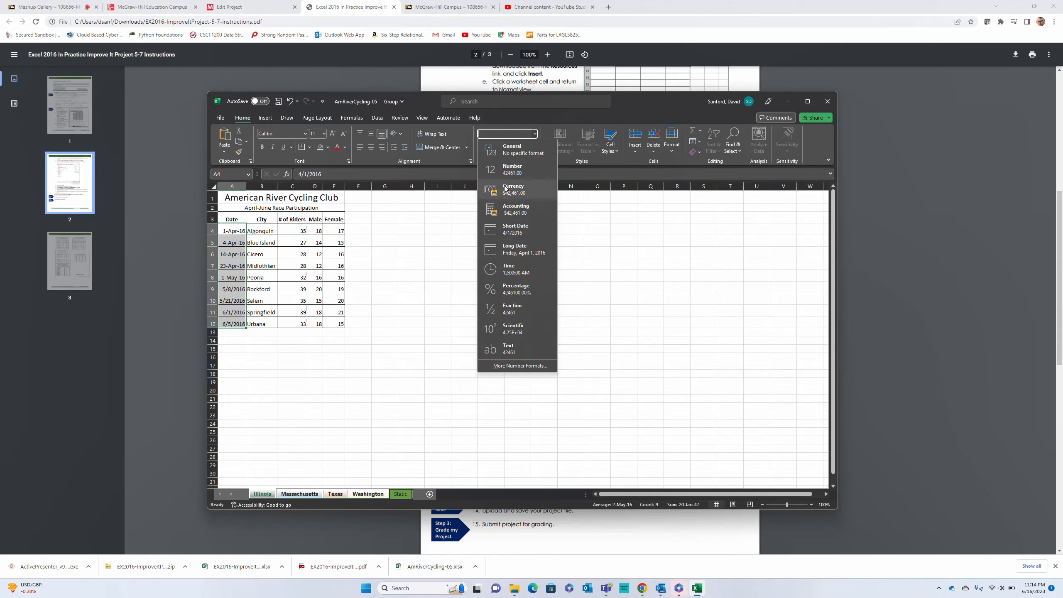
pyautogui.click(510, 366)
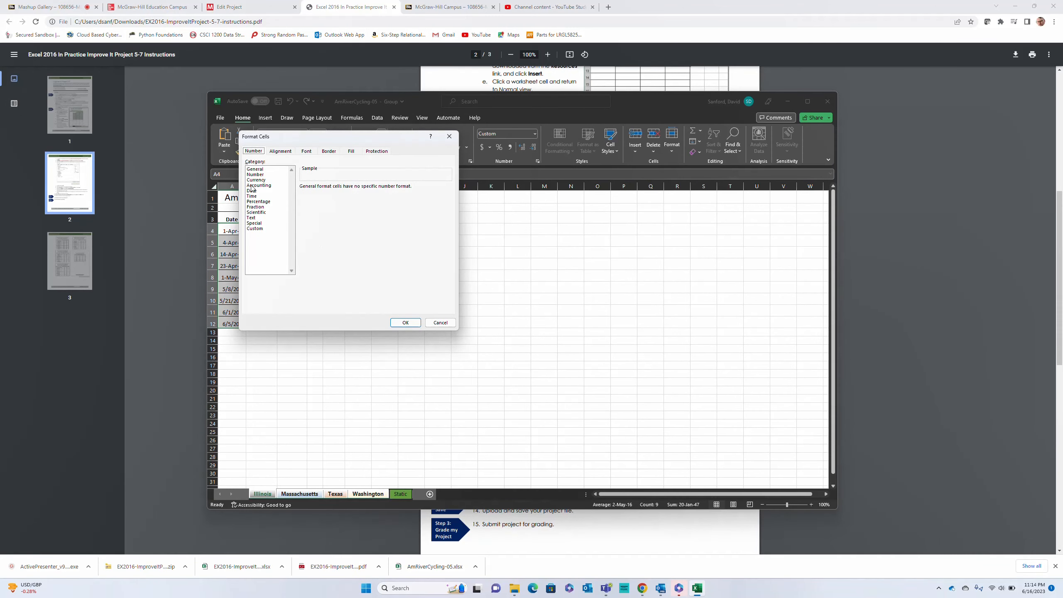
pyautogui.click(253, 191)
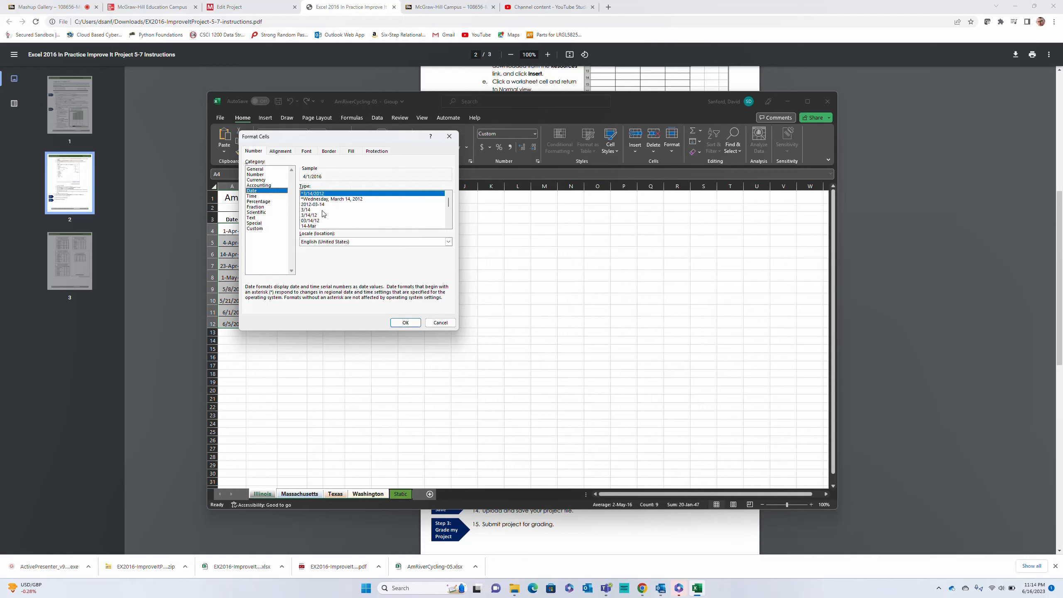
pyautogui.click(314, 226)
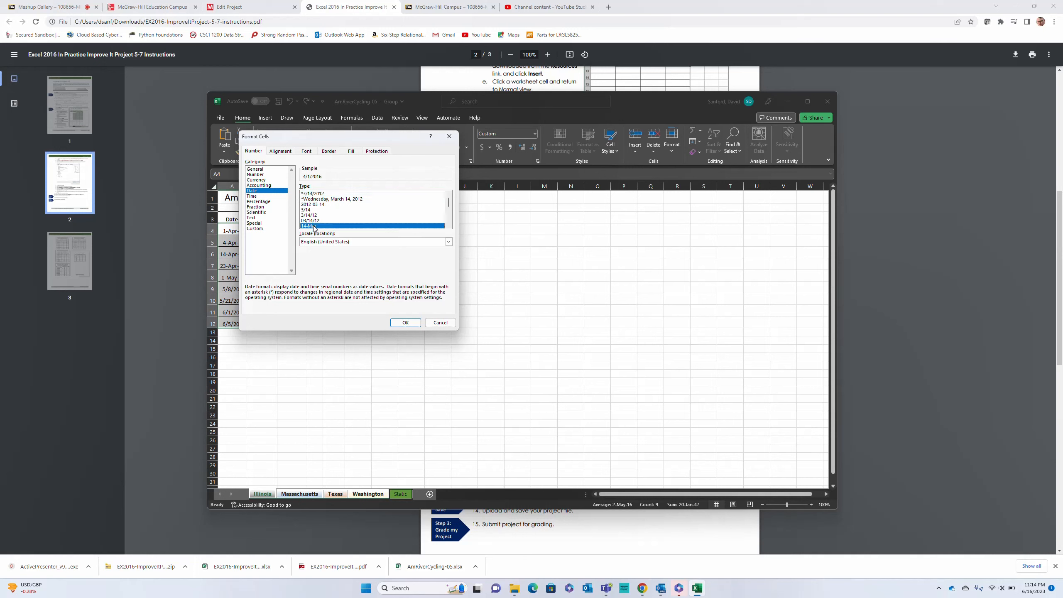
pyautogui.click(404, 322)
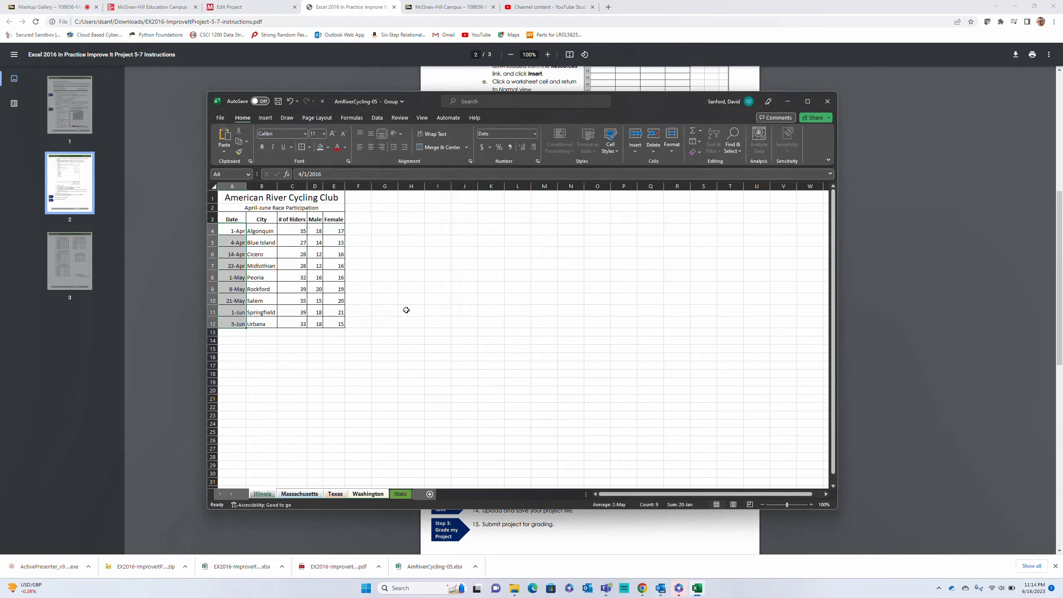
# Check the next PDF instructions and center the grouped sheets horizontally on the page through the Page Setup margins
pyautogui.moveTo(641, 103); pyautogui.dragTo(281, 290)
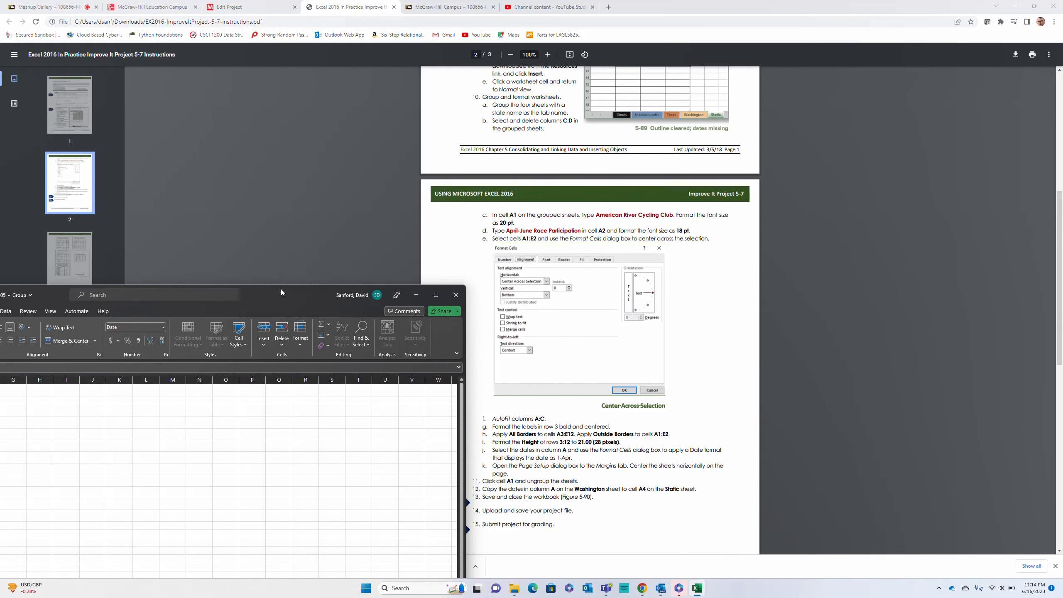
pyautogui.moveTo(281, 289); pyautogui.dragTo(630, 41)
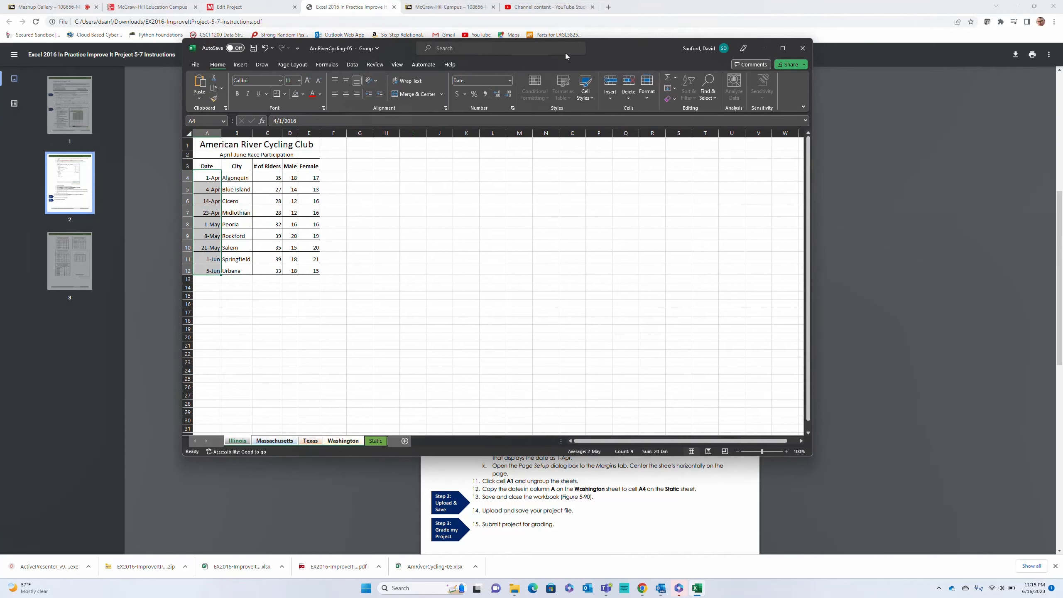
pyautogui.click(292, 64)
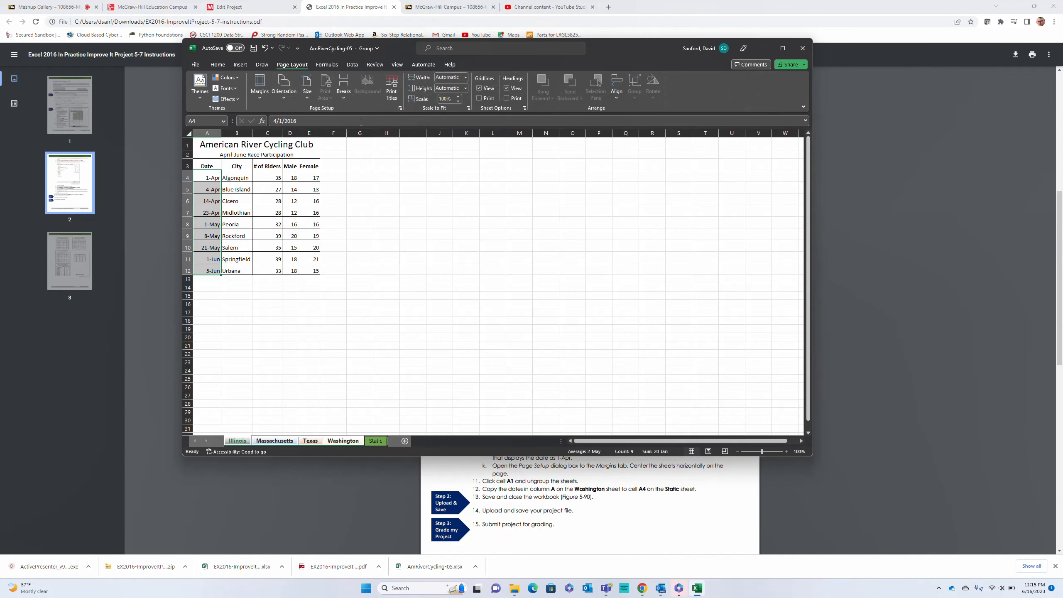
pyautogui.click(257, 99)
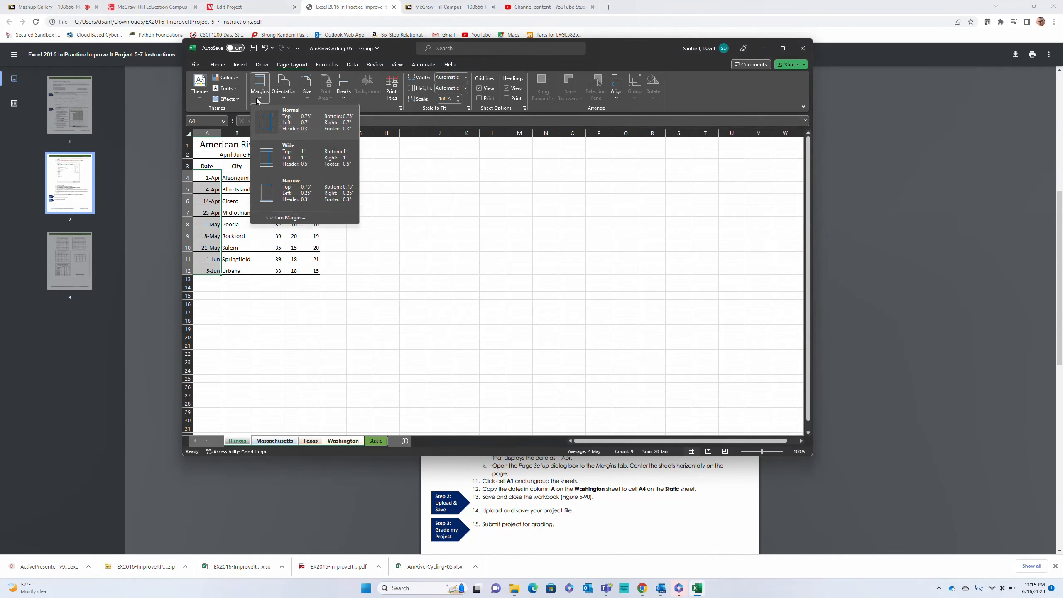
pyautogui.click(286, 218)
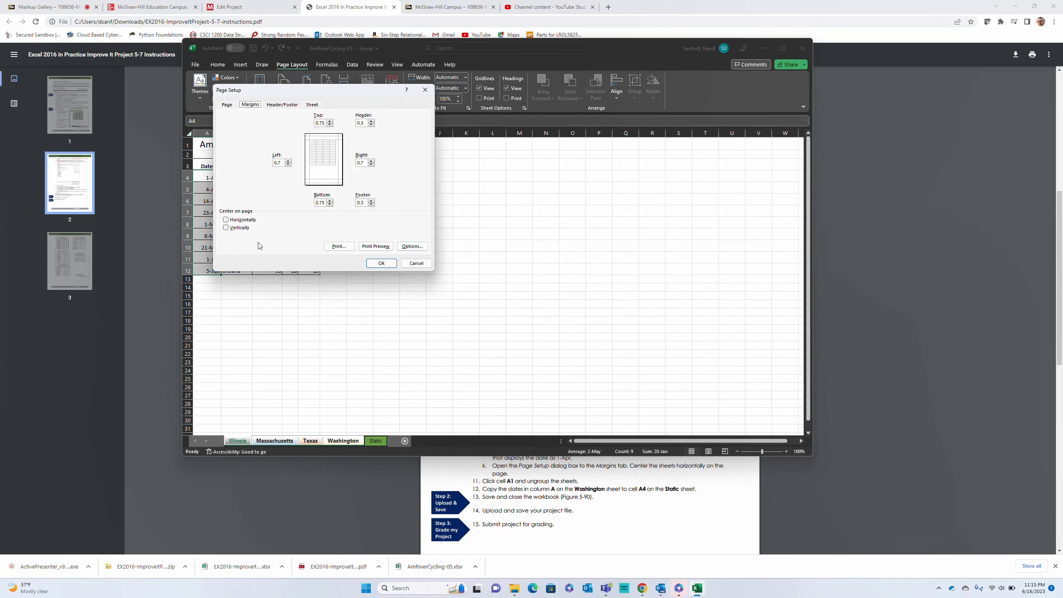
pyautogui.click(226, 219)
pyautogui.click(381, 263)
# Select cell A1 and ungroup the state sheets
pyautogui.click(210, 146)
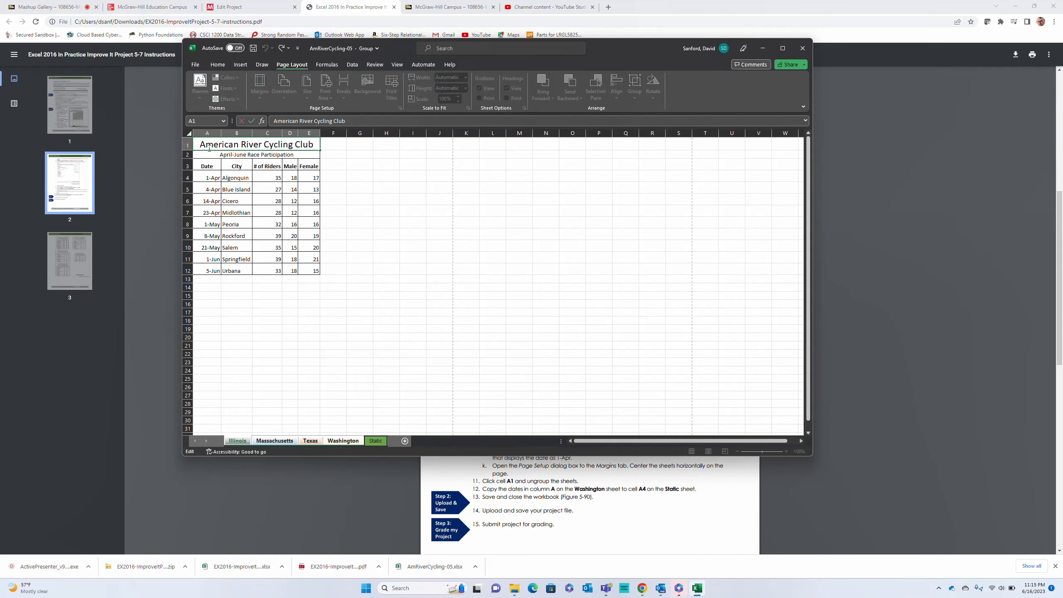
pyautogui.click(275, 441)
pyautogui.click(374, 441)
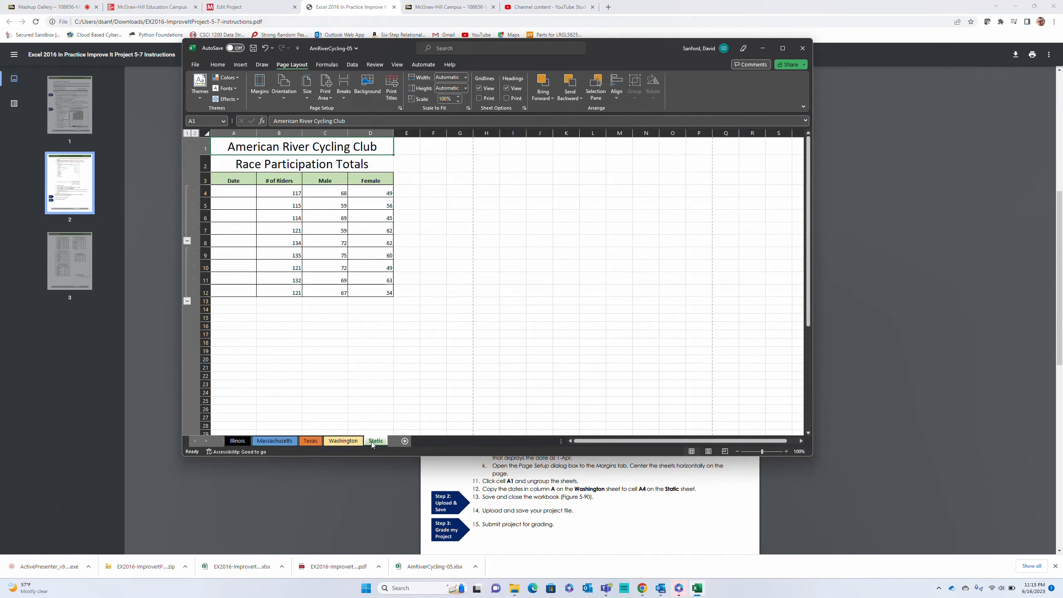
# Copy the dates in A4:A12 on the Illinois sheet and paste them at cell A4 on the Static sheet
pyautogui.click(343, 440)
pyautogui.moveTo(211, 176); pyautogui.dragTo(212, 270)
pyautogui.hotkey('ctrl', 'c')
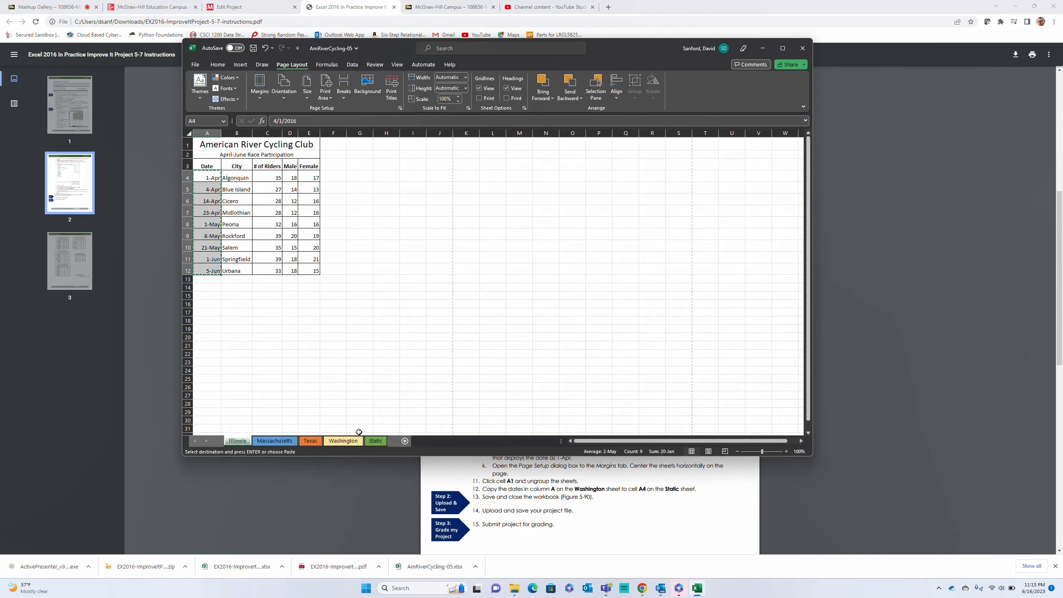
pyautogui.click(376, 441)
pyautogui.click(229, 190)
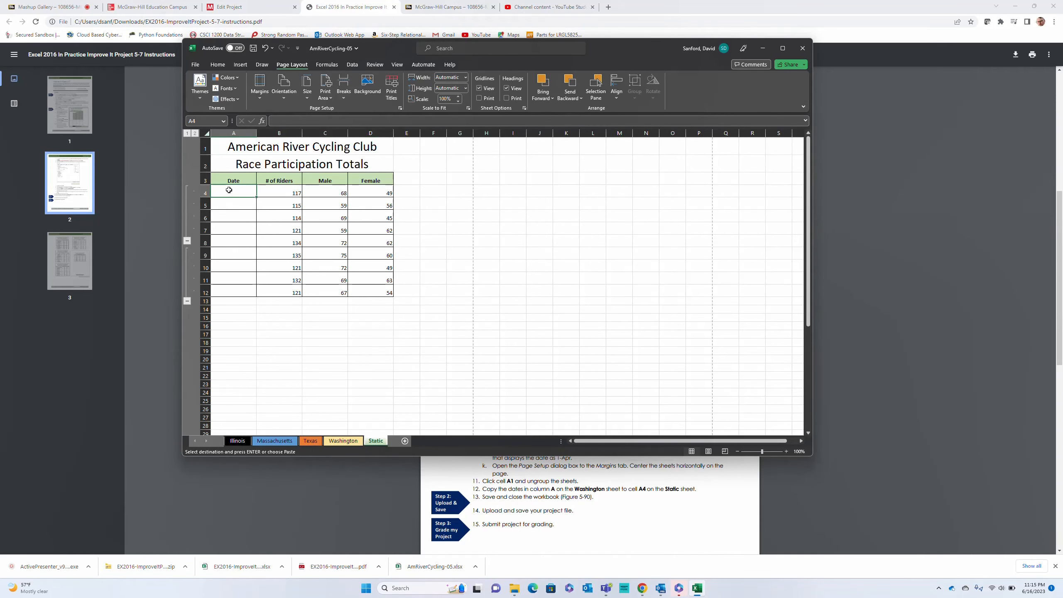
pyautogui.hotkey('ctrl', 'v')
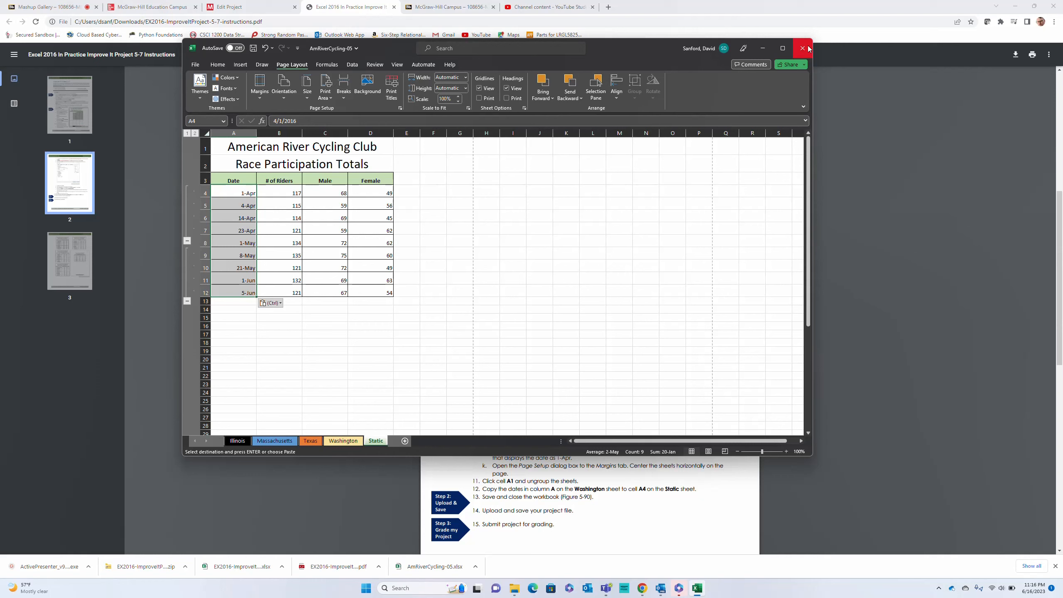
# Review the Margins settings in the Page Setup dialog for the Static sheet
pyautogui.click(400, 109)
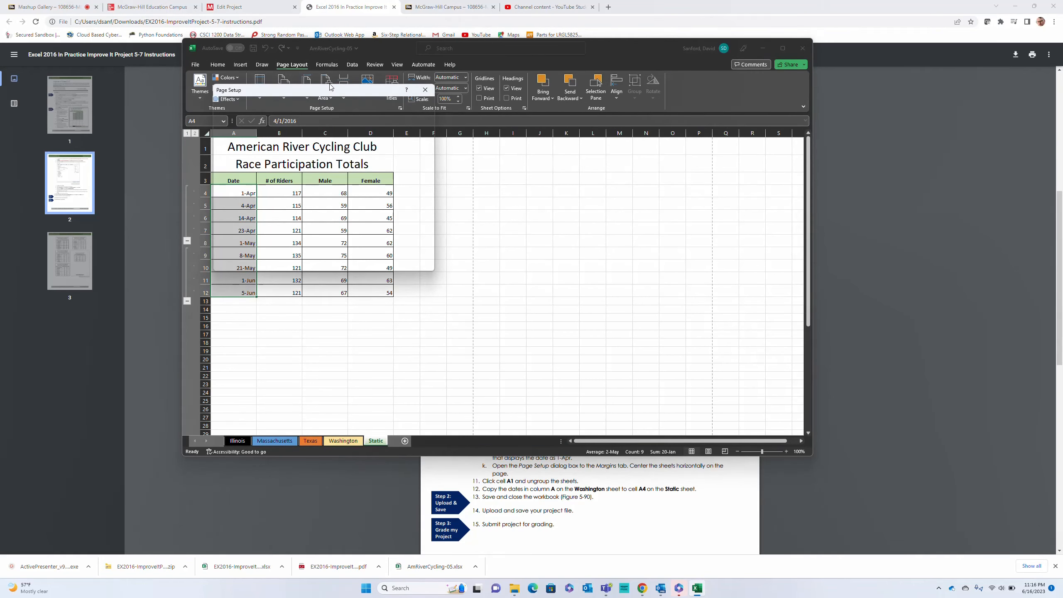
pyautogui.moveTo(328, 89); pyautogui.dragTo(588, 168)
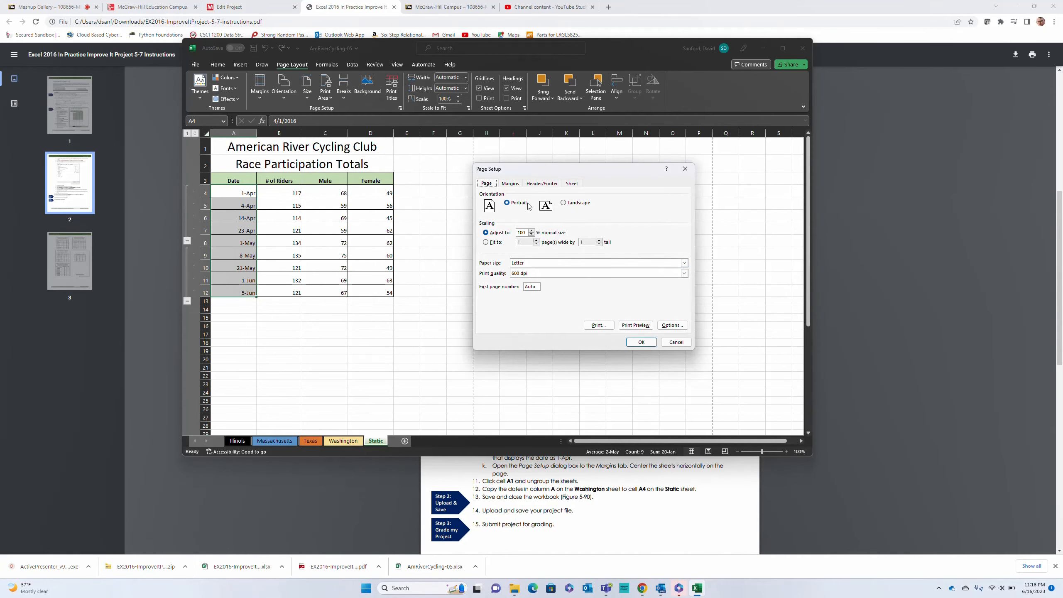
pyautogui.click(511, 186)
pyautogui.click(641, 342)
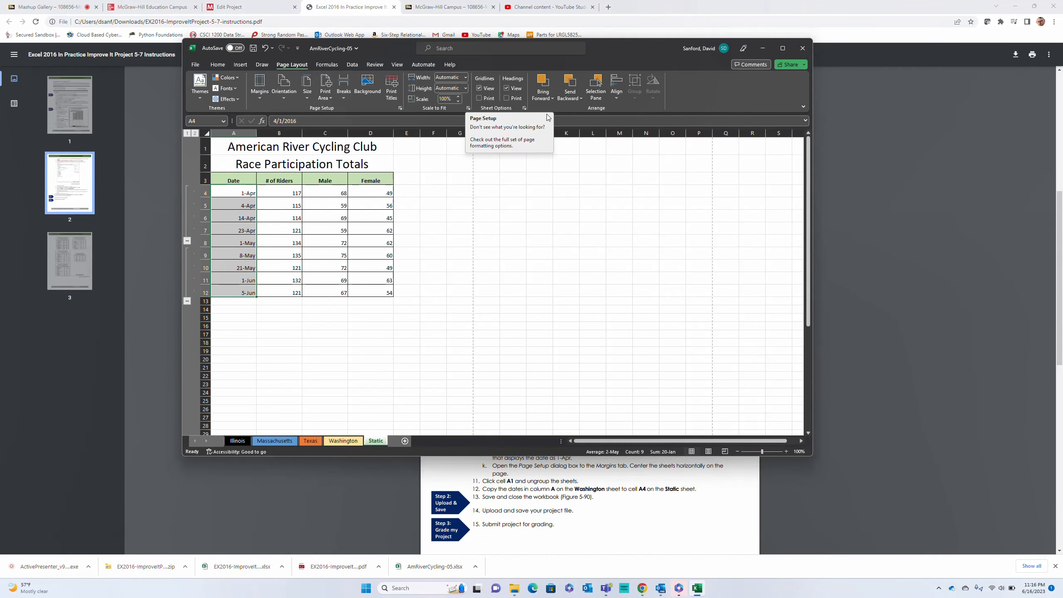
# Close the AmRiverCycling-05.xlsx workbook
pyautogui.click(801, 50)
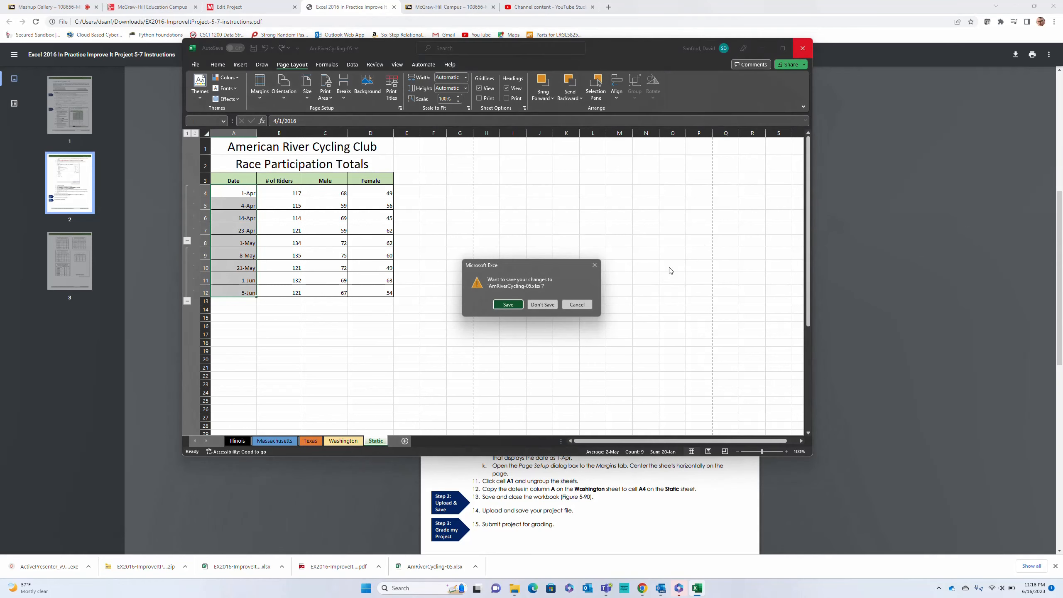
pyautogui.click(507, 305)
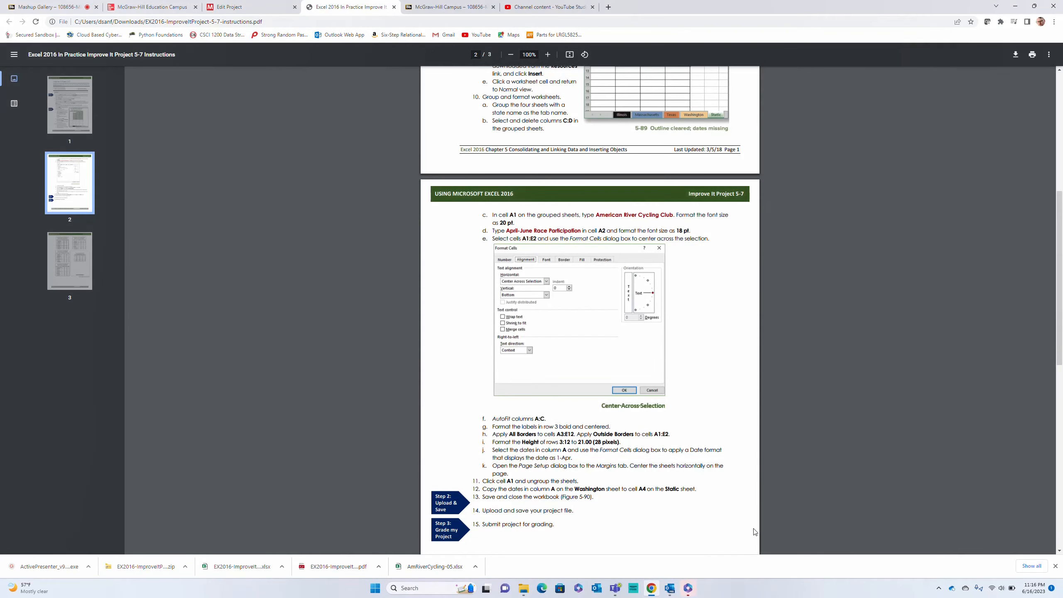
pyautogui.click(939, 588)
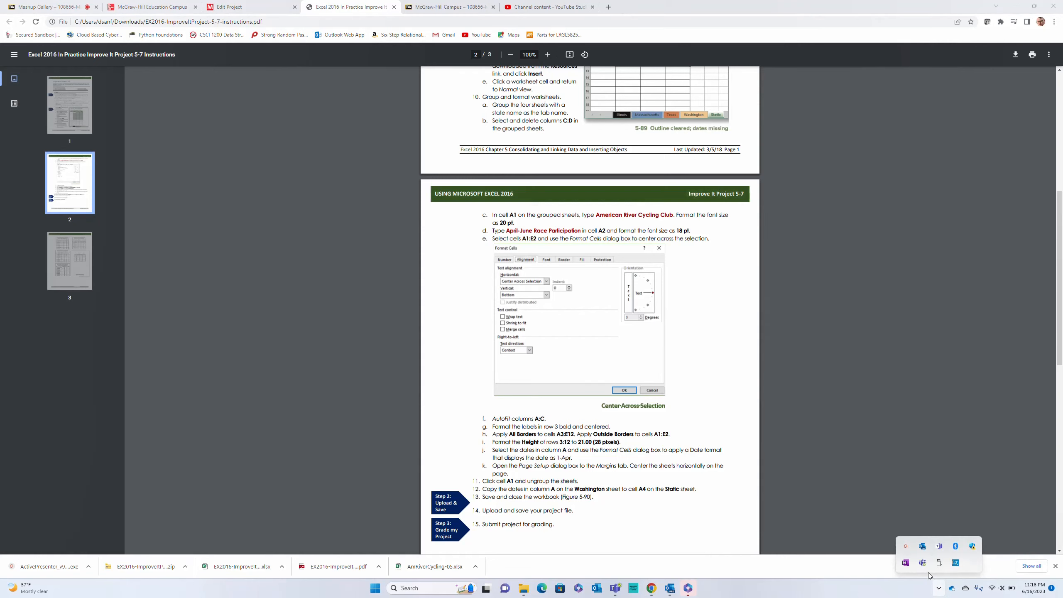
pyautogui.click(906, 545)
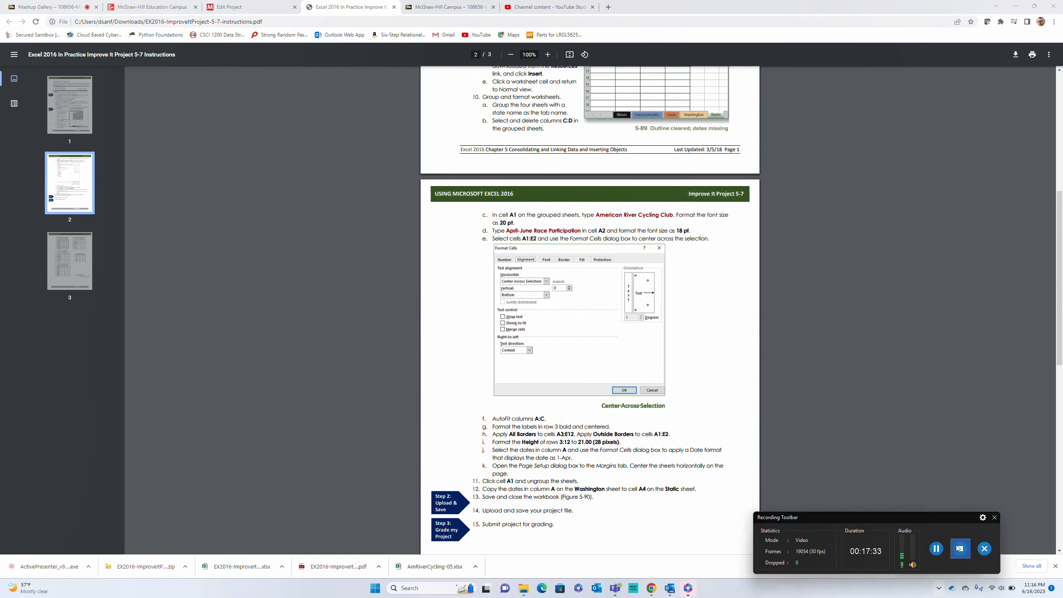